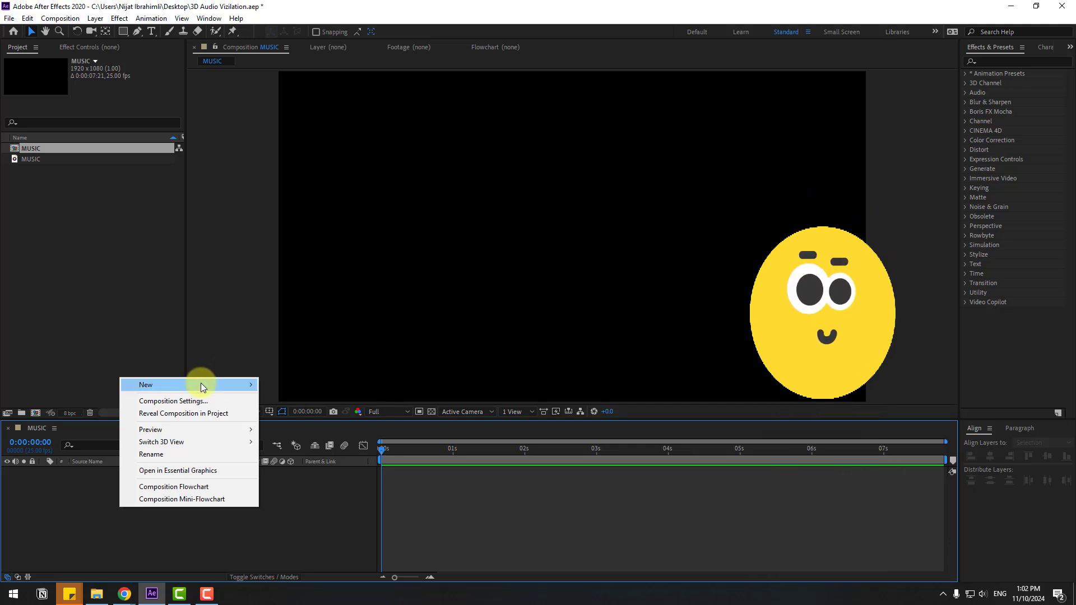
# - Create a black 1920 × 1080 solid named Audio and add the MUSIC audio file beneath it in the timeline
pyautogui.moveTo(200, 383)
pyautogui.click(300, 412)
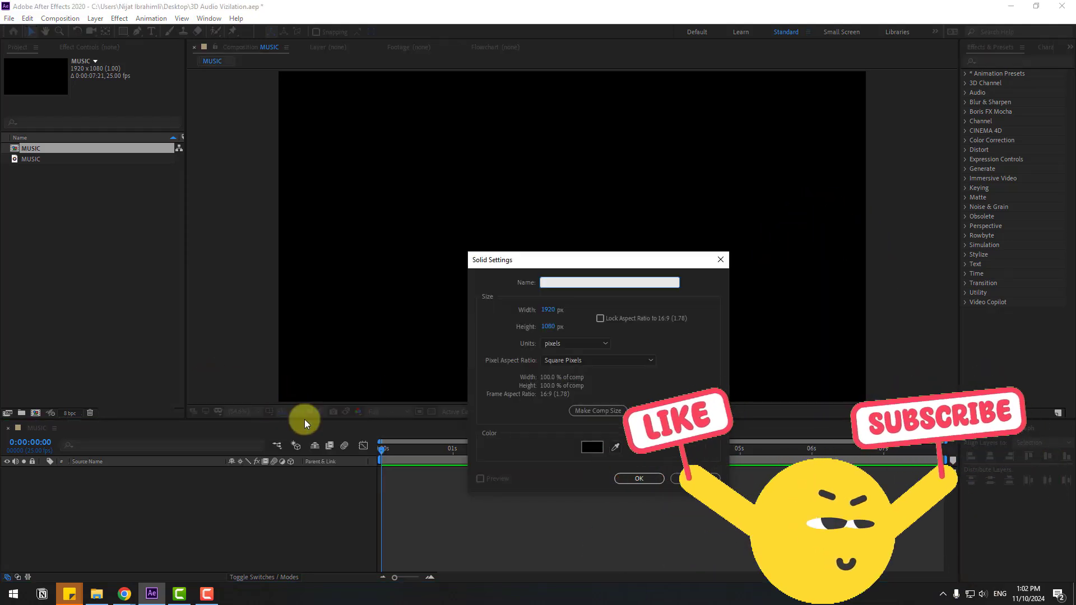
pyautogui.write('Audio')
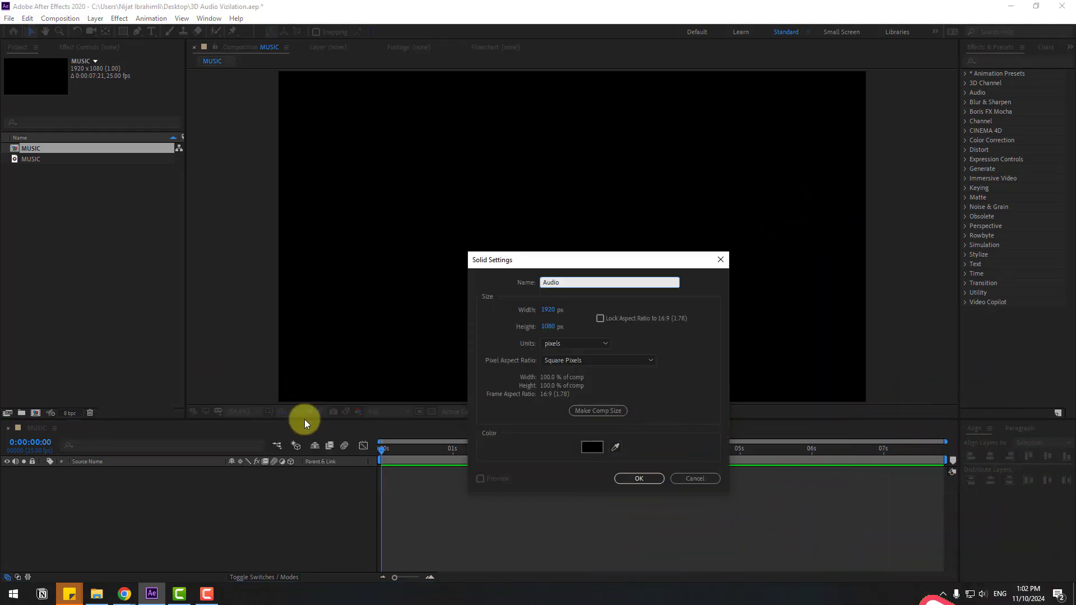
pyautogui.click(631, 482)
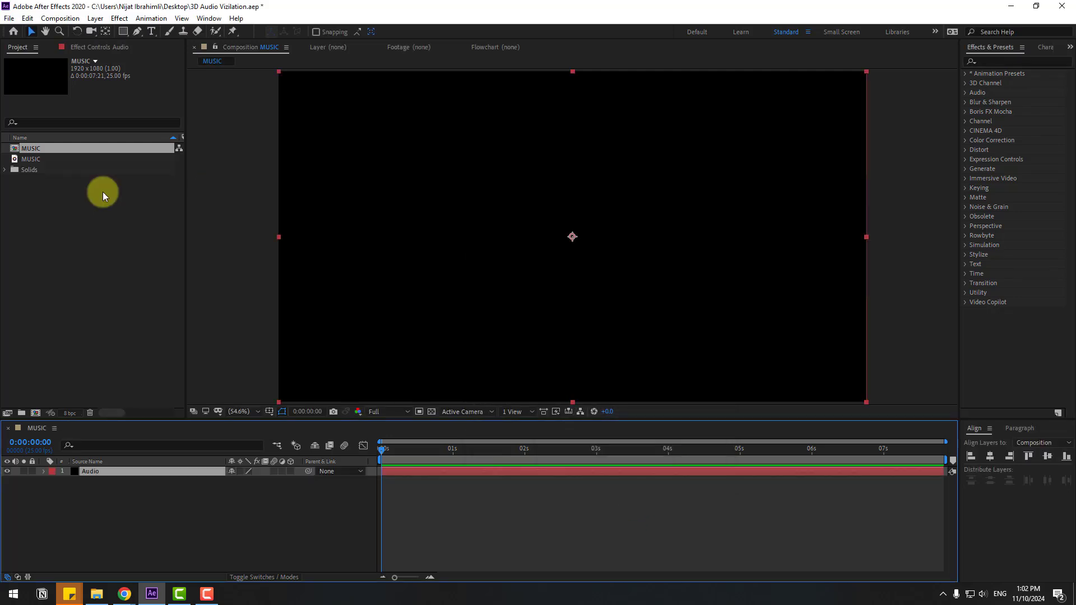
pyautogui.click(39, 164)
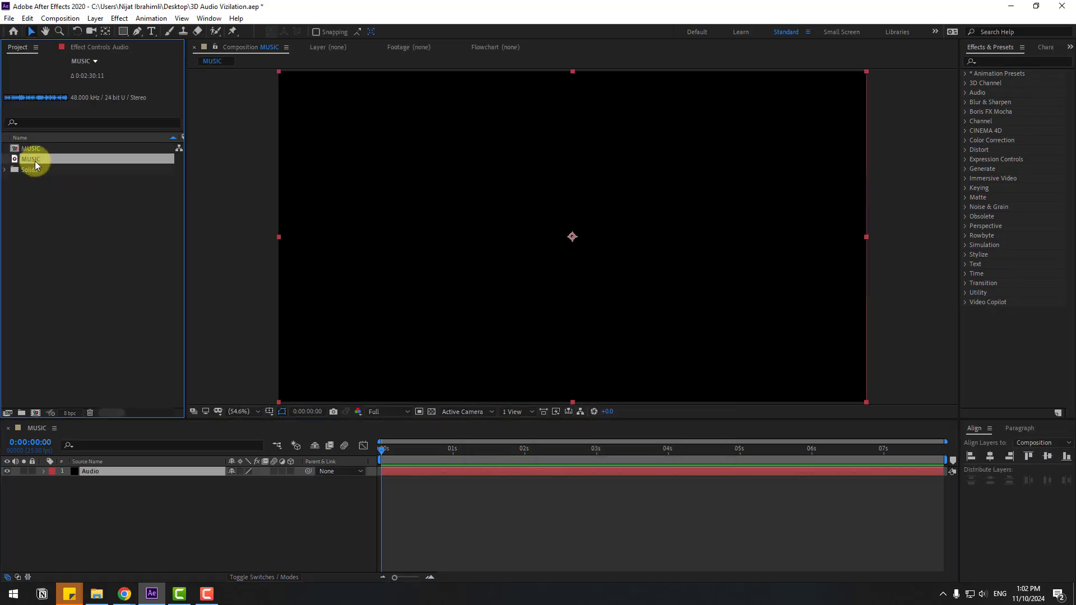
pyautogui.moveTo(35, 164); pyautogui.dragTo(49, 503)
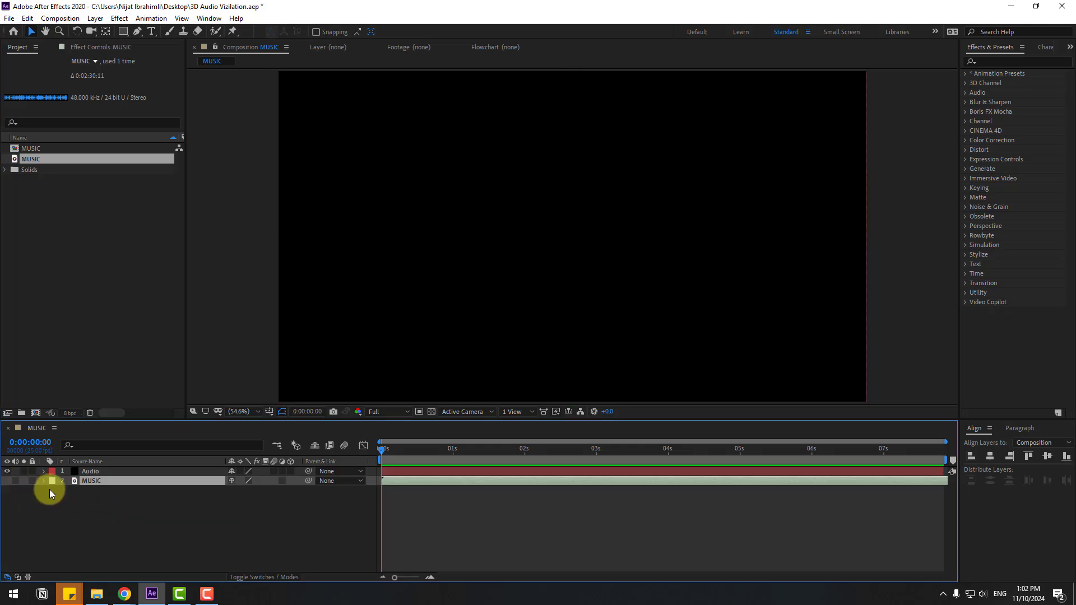
# - Find the Audio Spectrum effect and apply it to the Audio solid layer
pyautogui.click(89, 471)
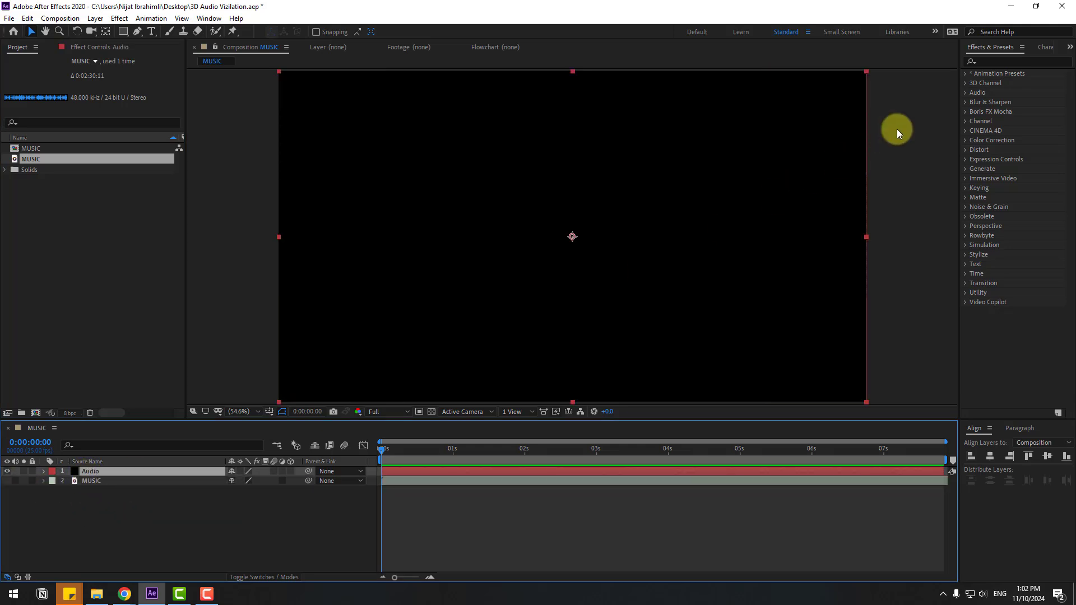
pyautogui.click(1002, 59)
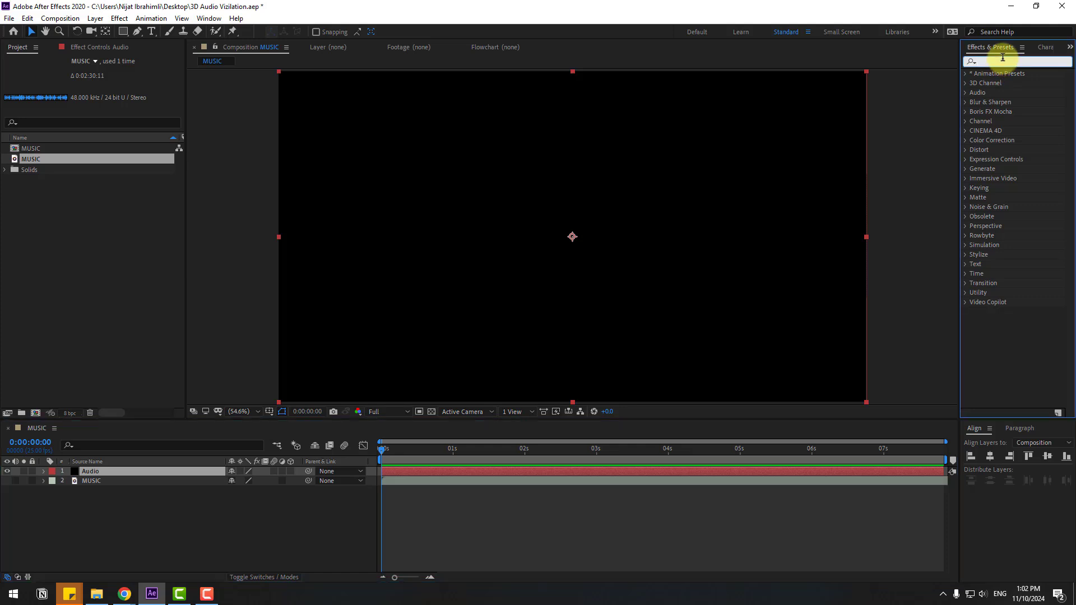
pyautogui.write('audi')
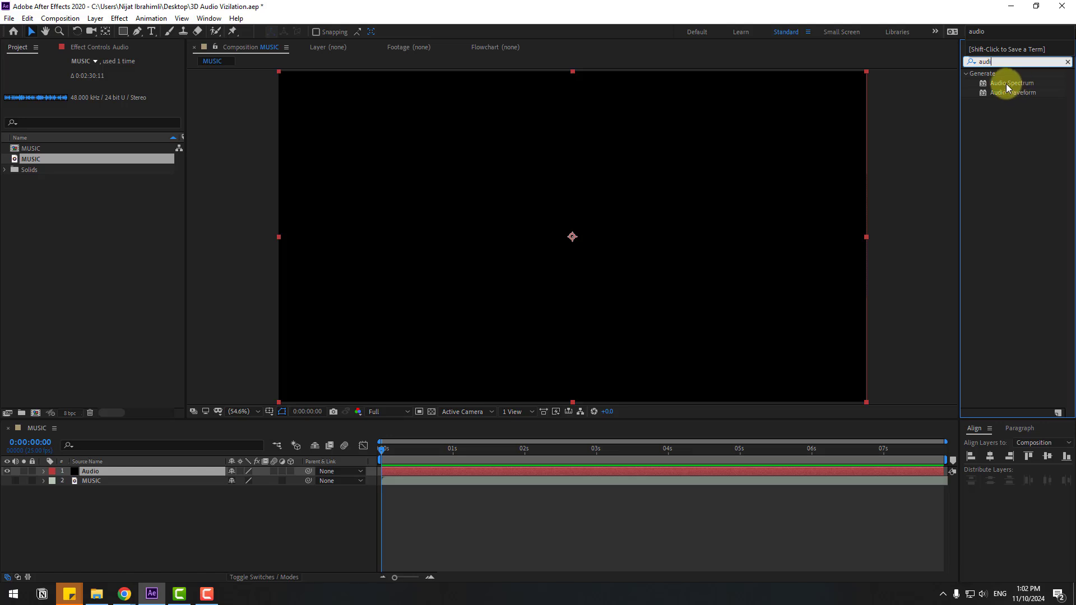
pyautogui.moveTo(1007, 87); pyautogui.dragTo(90, 473)
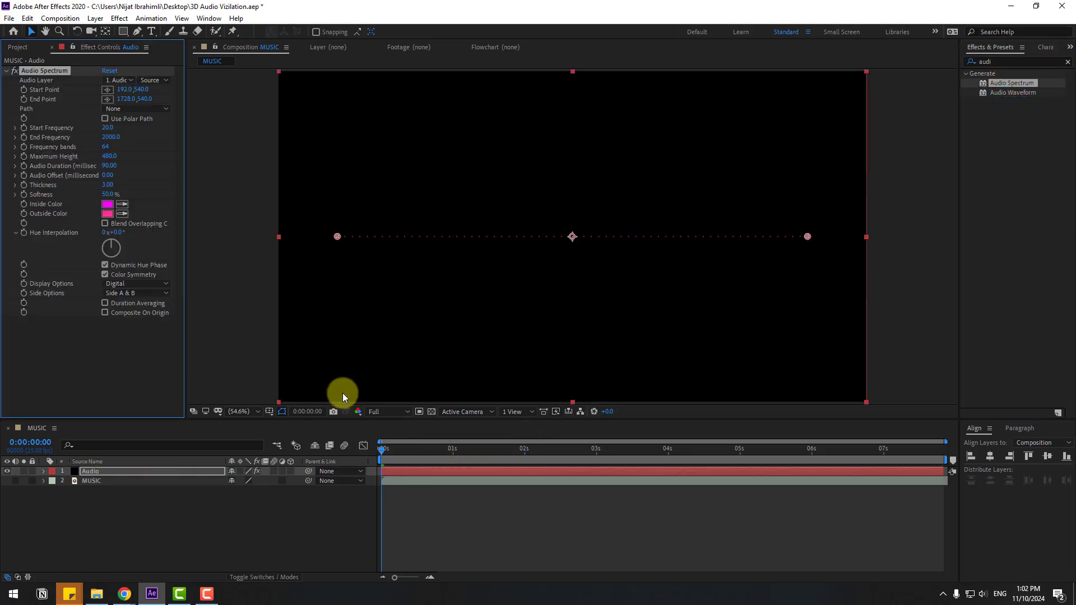
# - Set the Audio Spectrum's Audio Layer to the MUSIC layer and play back the animated spectrum
pyautogui.moveTo(406, 455); pyautogui.dragTo(632, 452)
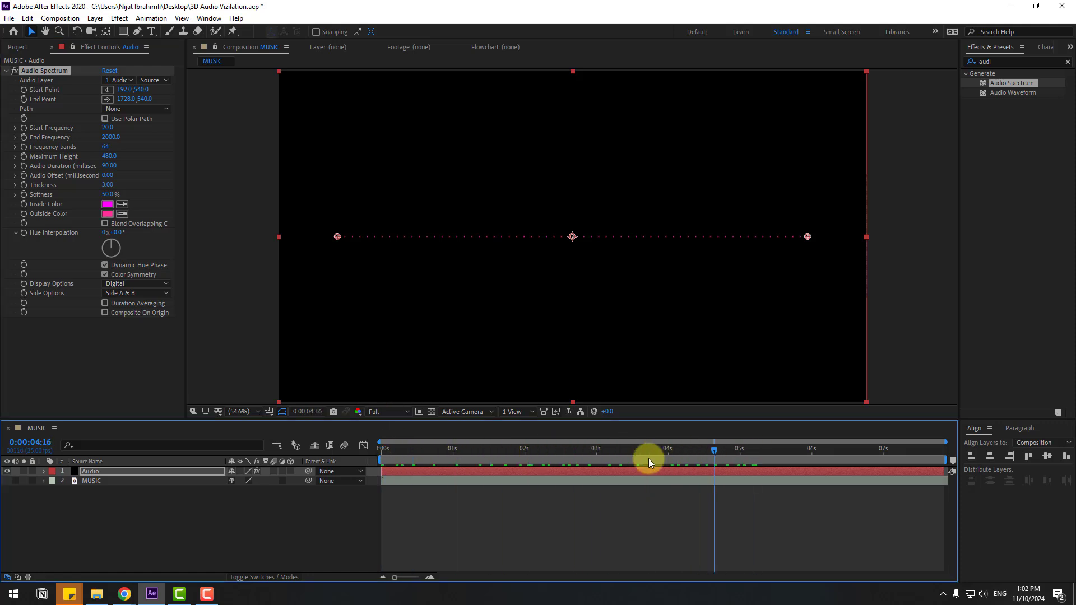
pyautogui.moveTo(483, 472); pyautogui.dragTo(324, 489)
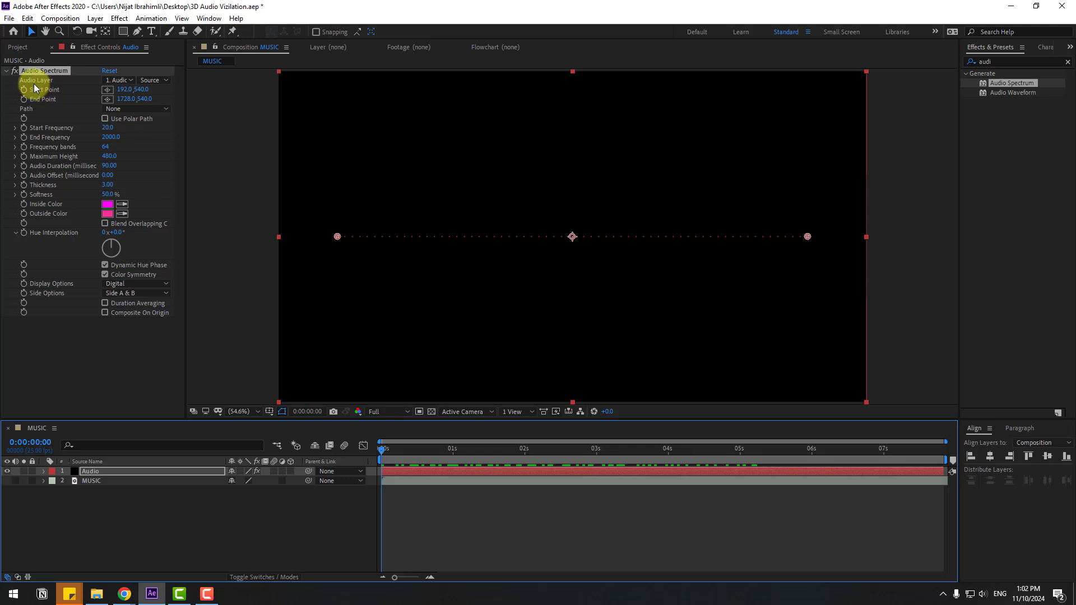
pyautogui.click(122, 84)
pyautogui.click(136, 122)
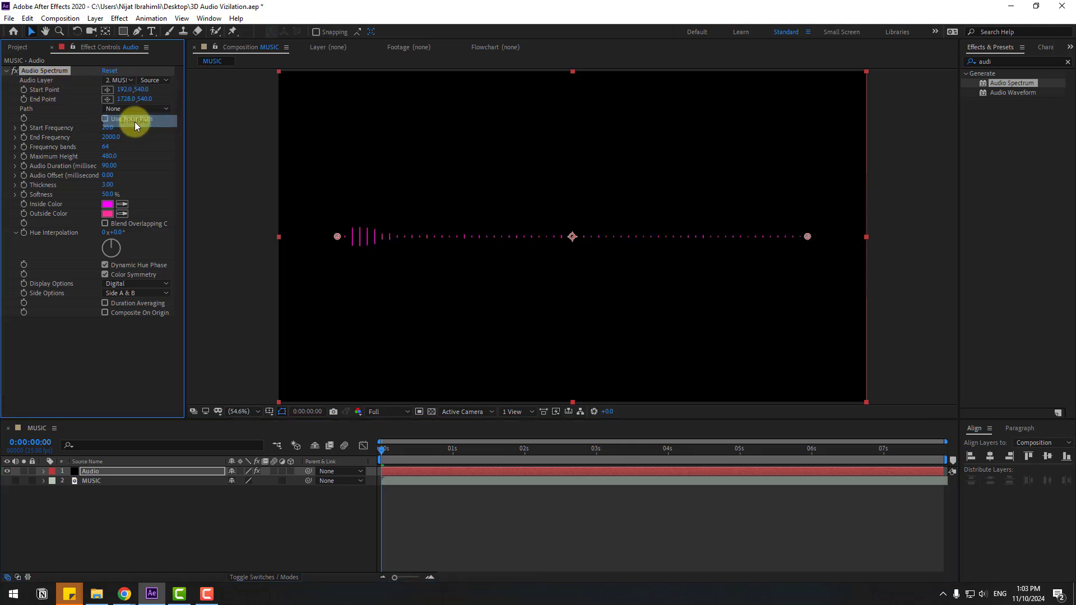
pyautogui.click(431, 529)
pyautogui.press('space')
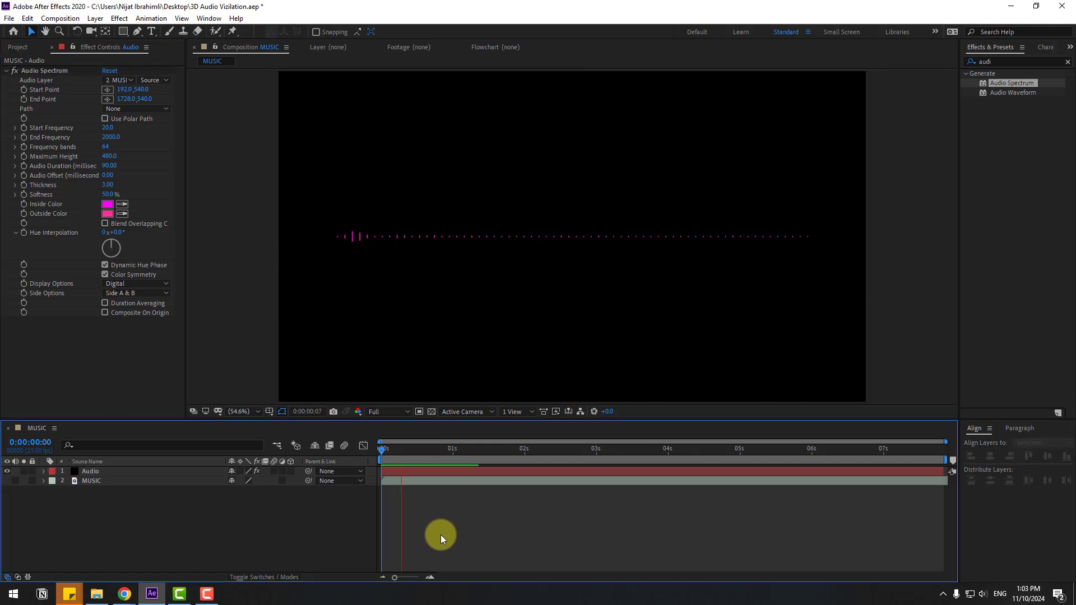
pyautogui.click(523, 448)
pyautogui.moveTo(634, 452); pyautogui.dragTo(570, 451)
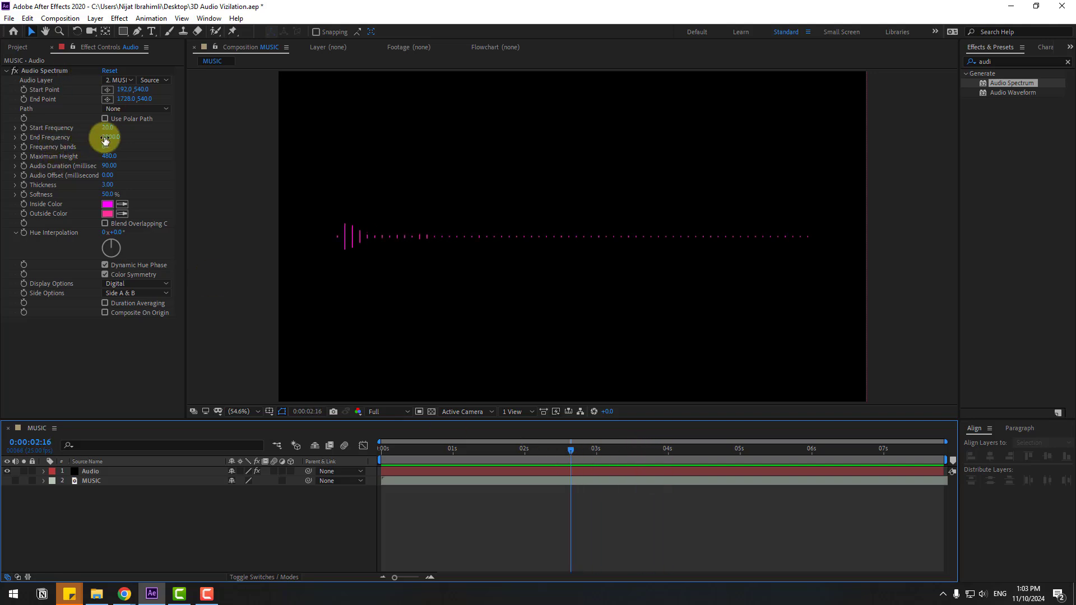
# - Set the spectrum's Start Frequency to 1, End Frequency to 2200, Frequency bands to 230 and Maximum Height to 1690, and preview it
pyautogui.moveTo(109, 128); pyautogui.dragTo(191, 140)
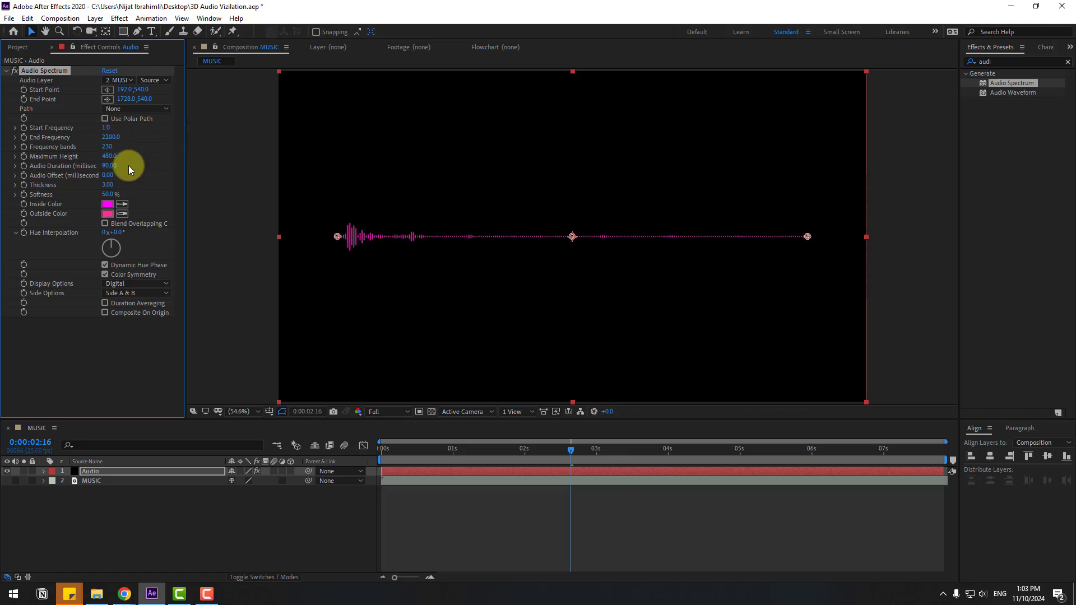
pyautogui.moveTo(116, 156); pyautogui.dragTo(192, 187)
pyautogui.click(538, 499)
pyautogui.press('space')
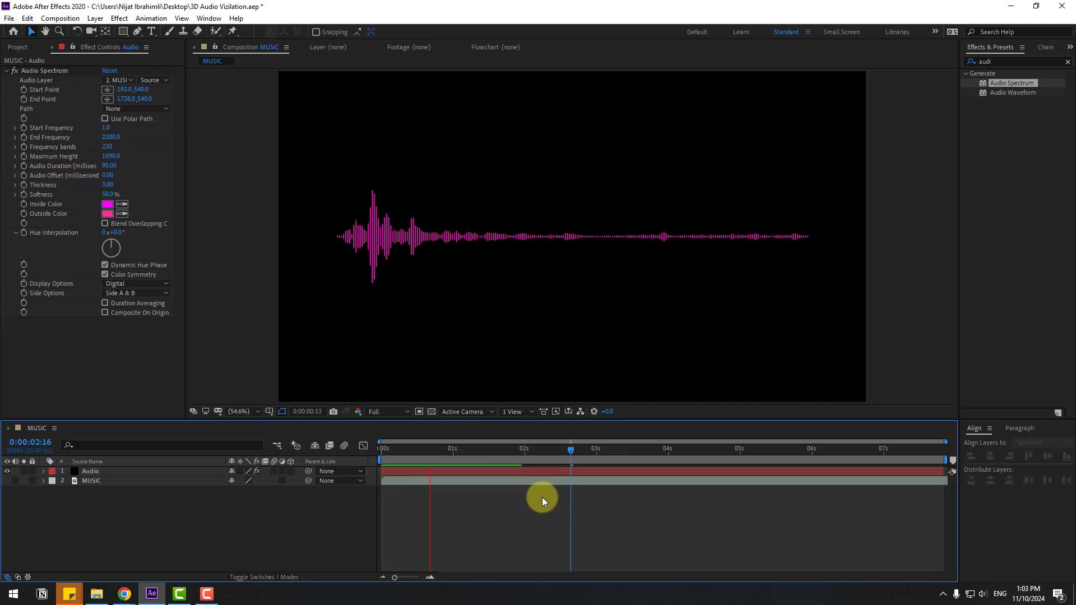
pyautogui.press('space')
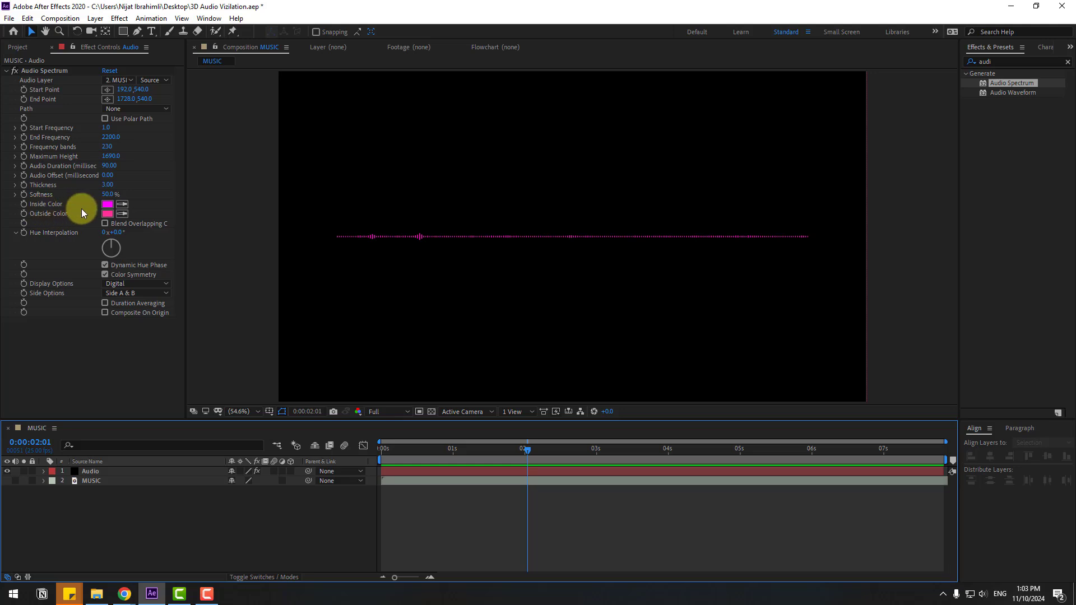
# - Set the Audio Spectrum's Inside Color to orange-yellow FFC600
pyautogui.click(107, 205)
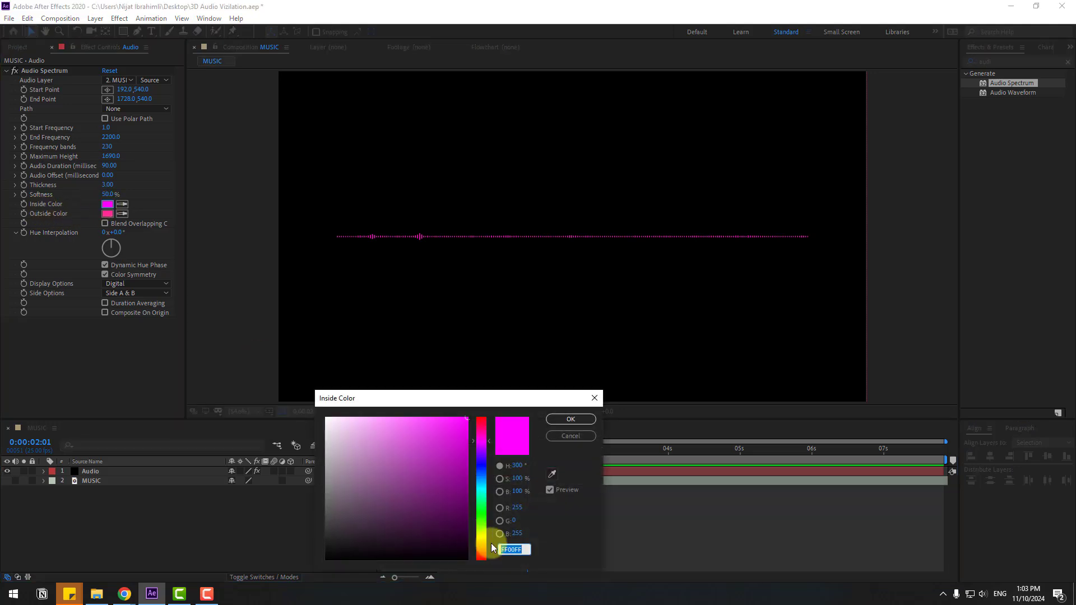
pyautogui.click(483, 542)
pyautogui.click(464, 454)
pyautogui.click(549, 419)
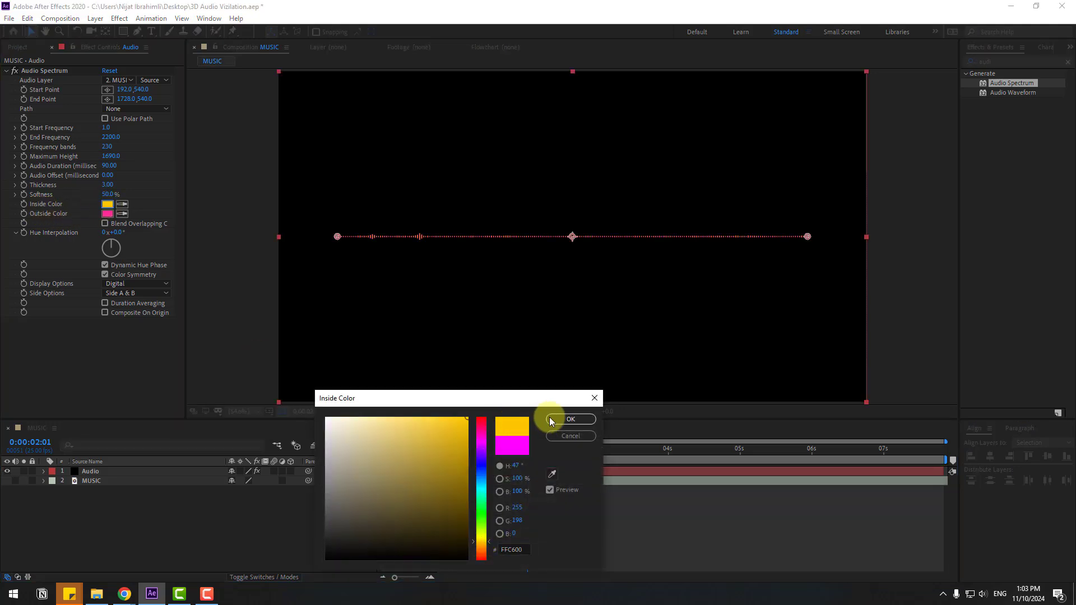
pyautogui.click(159, 244)
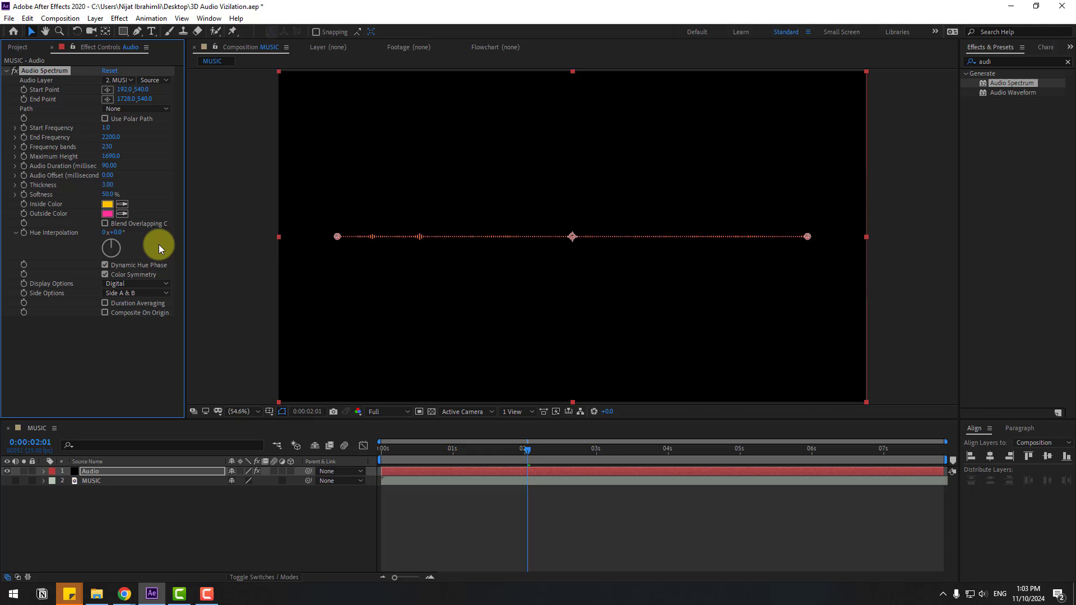
# - Change the Audio Spectrum's Outside Color to bright green and check the spectrum at 0:00:00:17
pyautogui.click(107, 214)
pyautogui.click(480, 512)
pyautogui.click(456, 431)
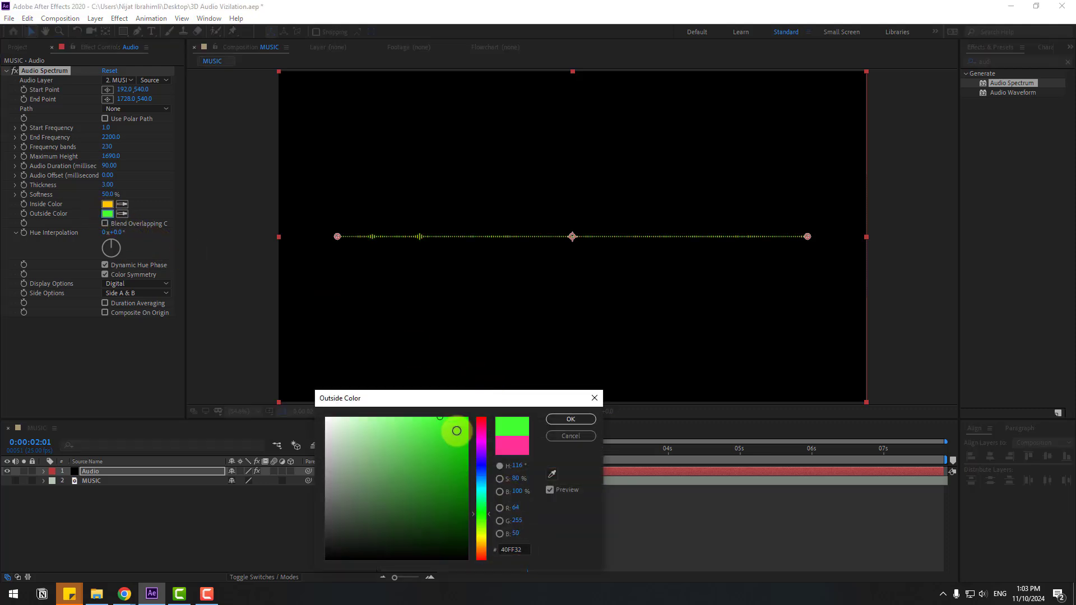
pyautogui.click(570, 419)
pyautogui.click(458, 455)
pyautogui.moveTo(438, 458); pyautogui.dragTo(429, 454)
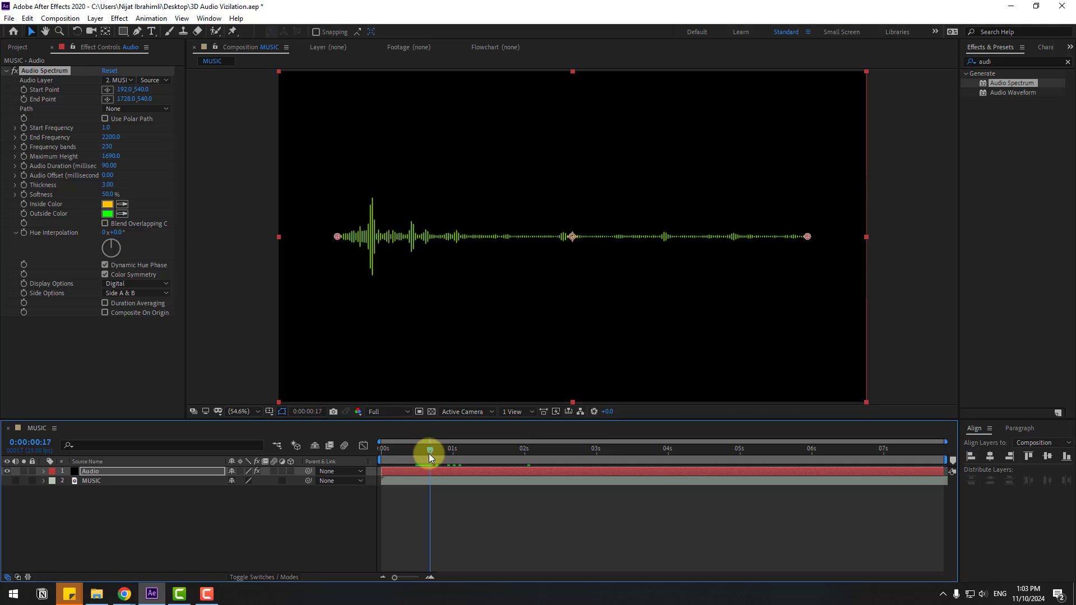
# - Change the Audio Spectrum's Inside Color to yellow F0FF00
pyautogui.click(107, 205)
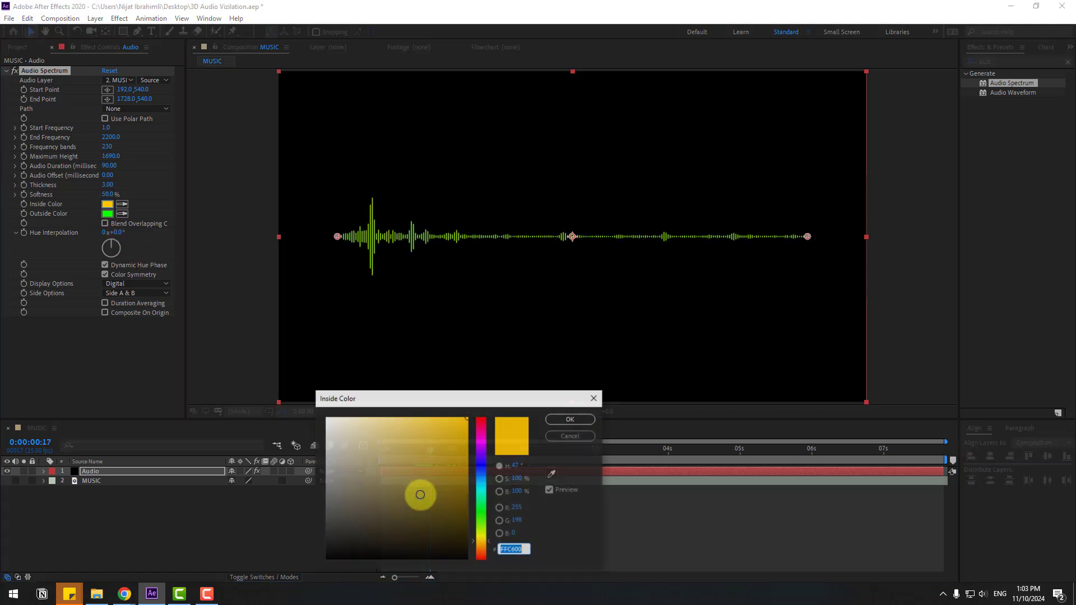
pyautogui.moveTo(433, 422); pyautogui.dragTo(468, 418)
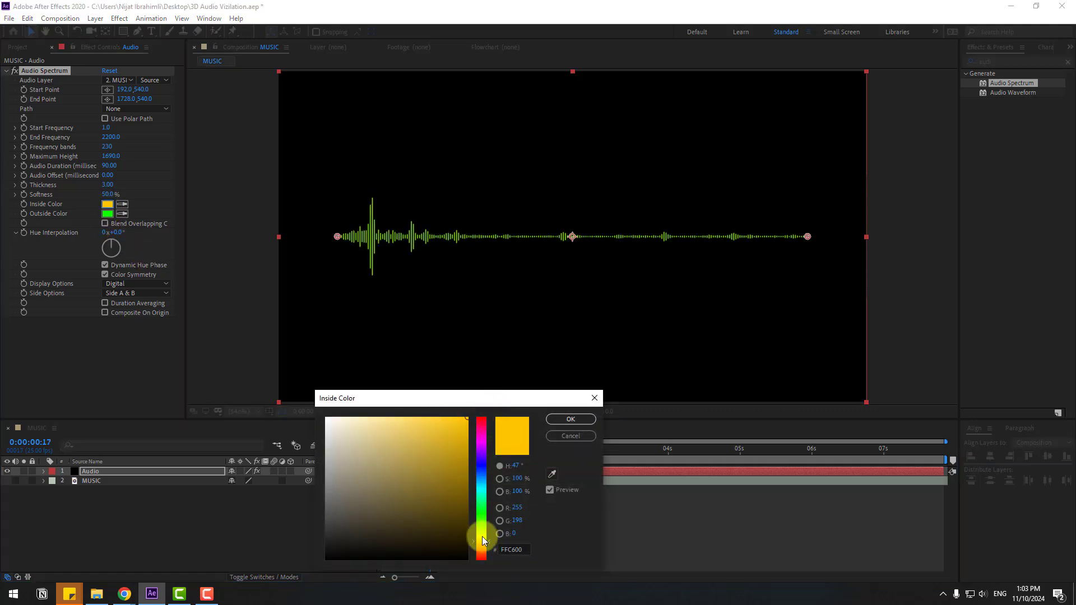
pyautogui.click(485, 547)
pyautogui.moveTo(485, 547); pyautogui.dragTo(486, 535)
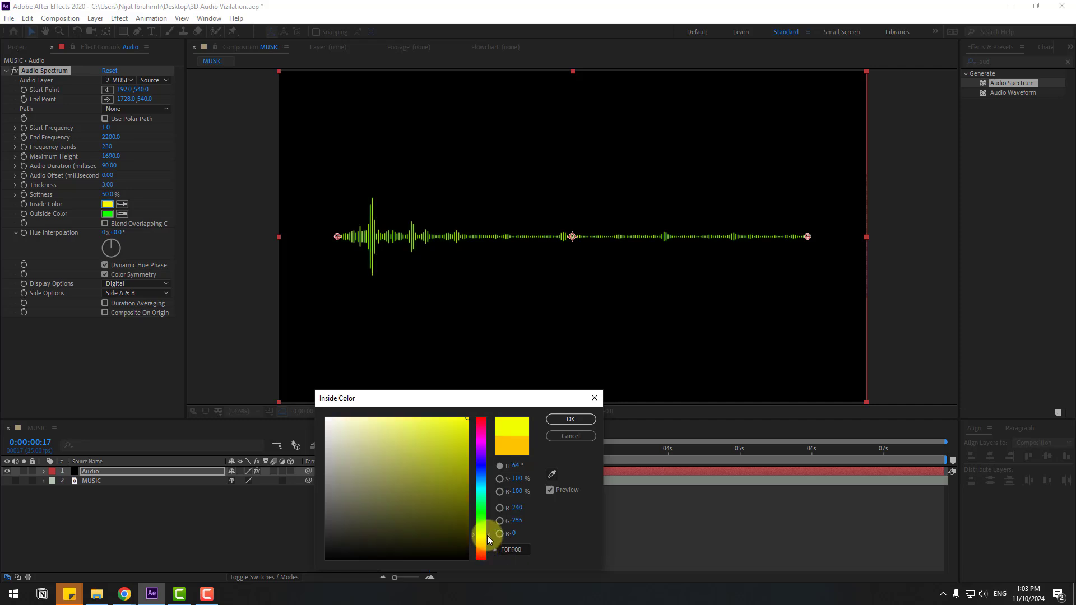
pyautogui.click(570, 419)
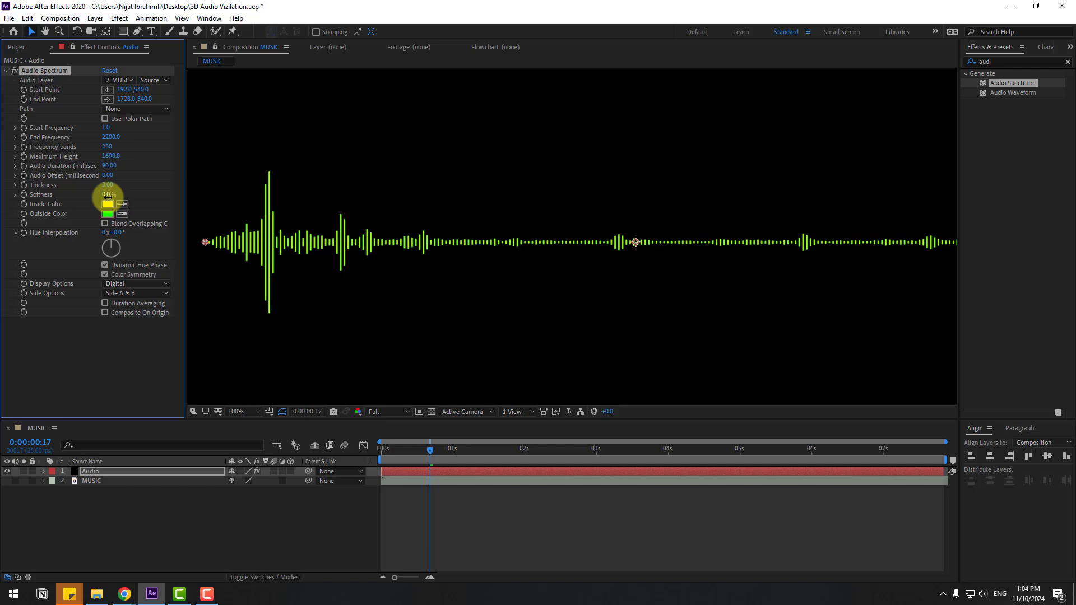
# - Inspect the spectrum bars up close, try a Softness of 100%, and set Softness to 0%
pyautogui.scroll(4, 362, 266)
pyautogui.moveTo(300, 294); pyautogui.dragTo(387, 269)
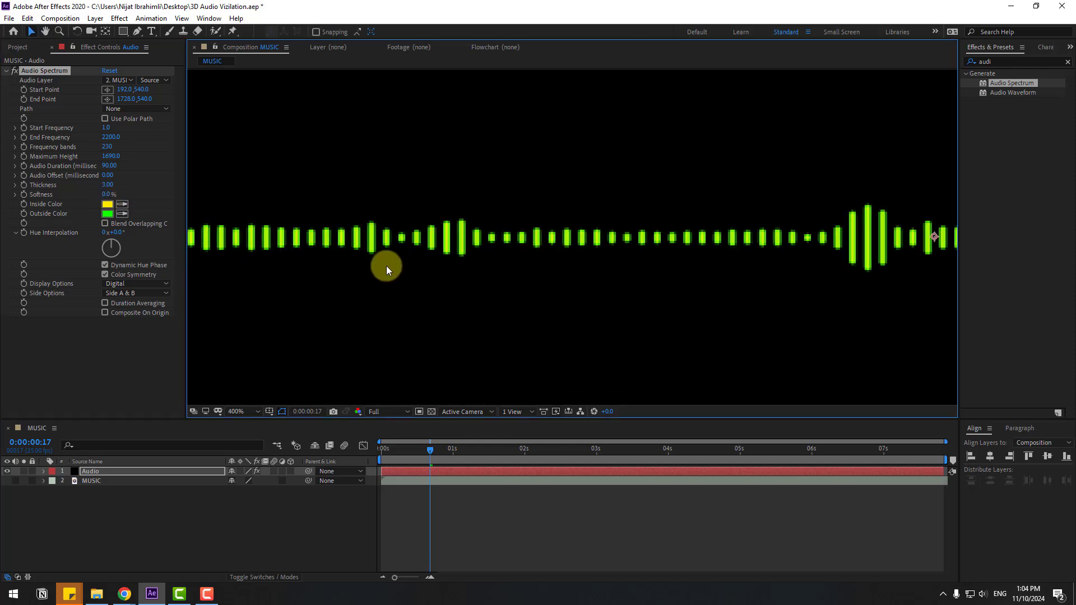
pyautogui.click(107, 194)
pyautogui.write('100')
pyautogui.press('Return')
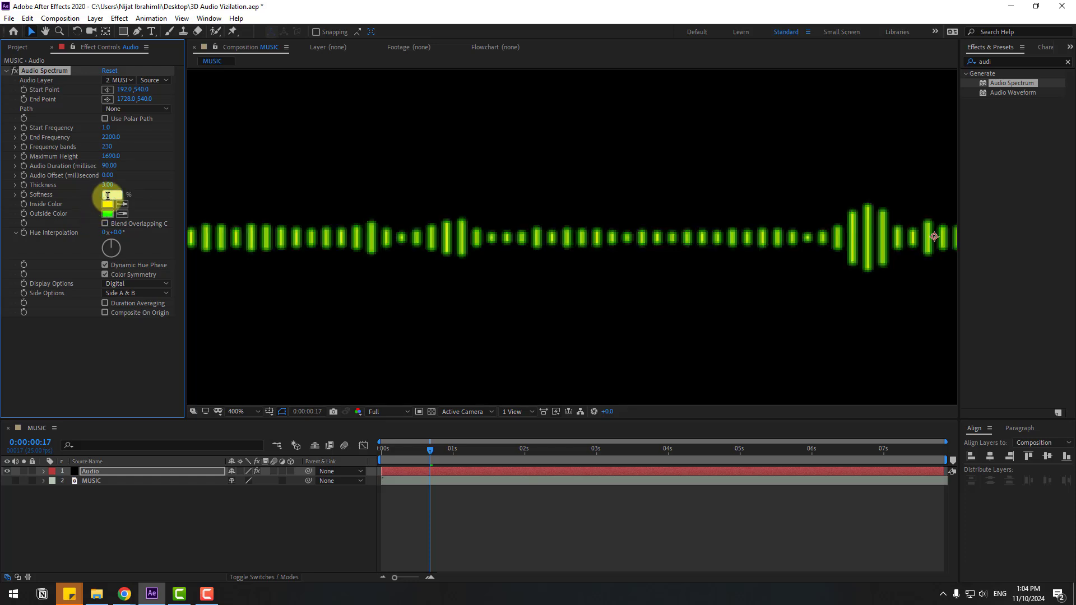
pyautogui.write('0')
pyautogui.press('Return')
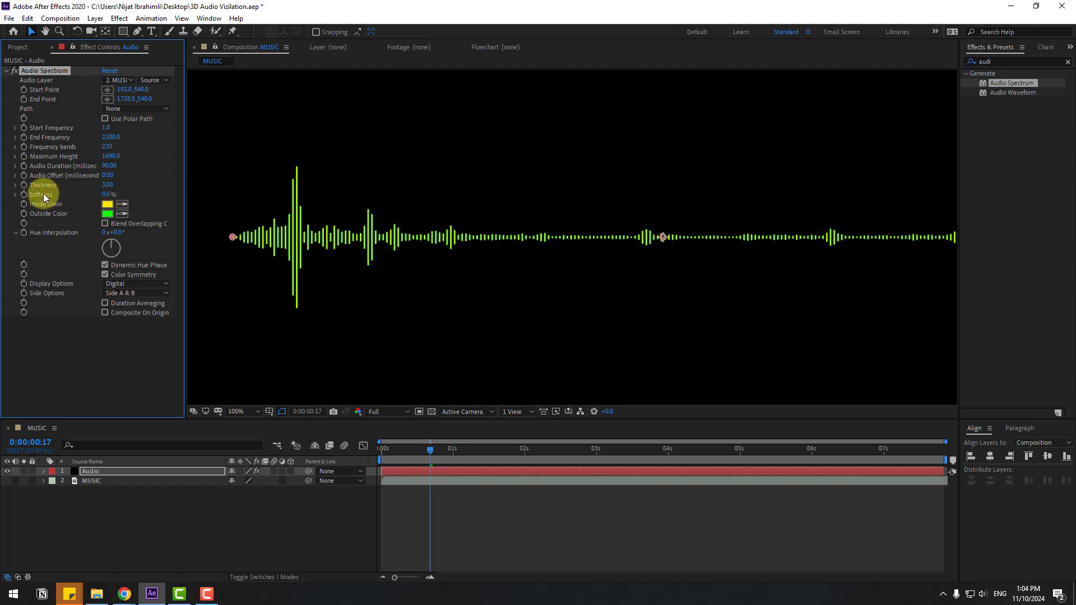
# - Set the Audio Spectrum's Thickness to 3.70 and preview the bars, stopping at 0:00:00:09
pyautogui.moveTo(104, 188); pyautogui.dragTo(108, 184)
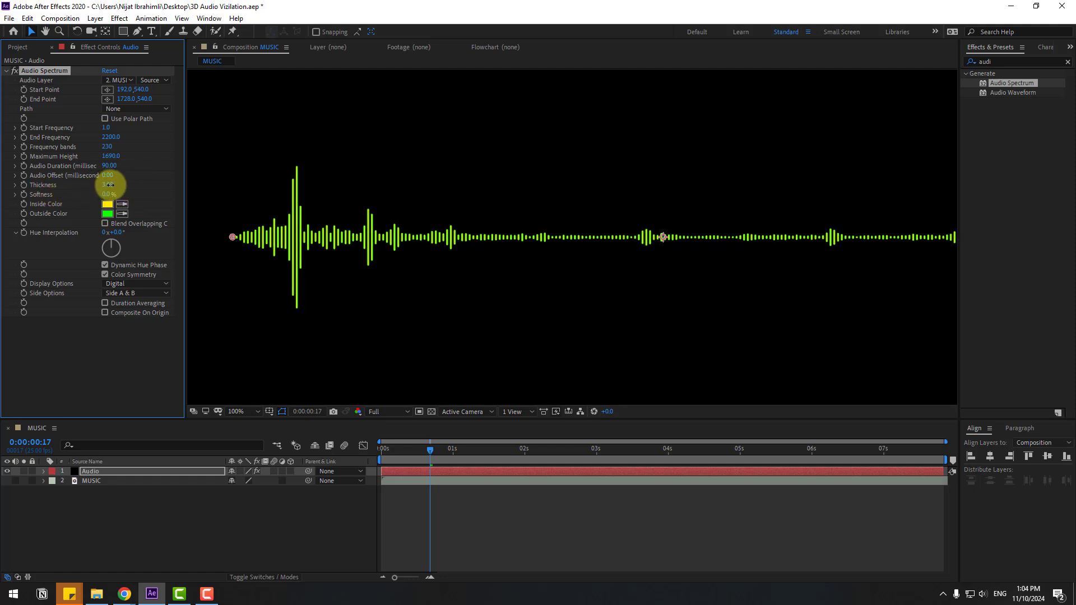
pyautogui.scroll(-2, 459, 342)
pyautogui.click(508, 516)
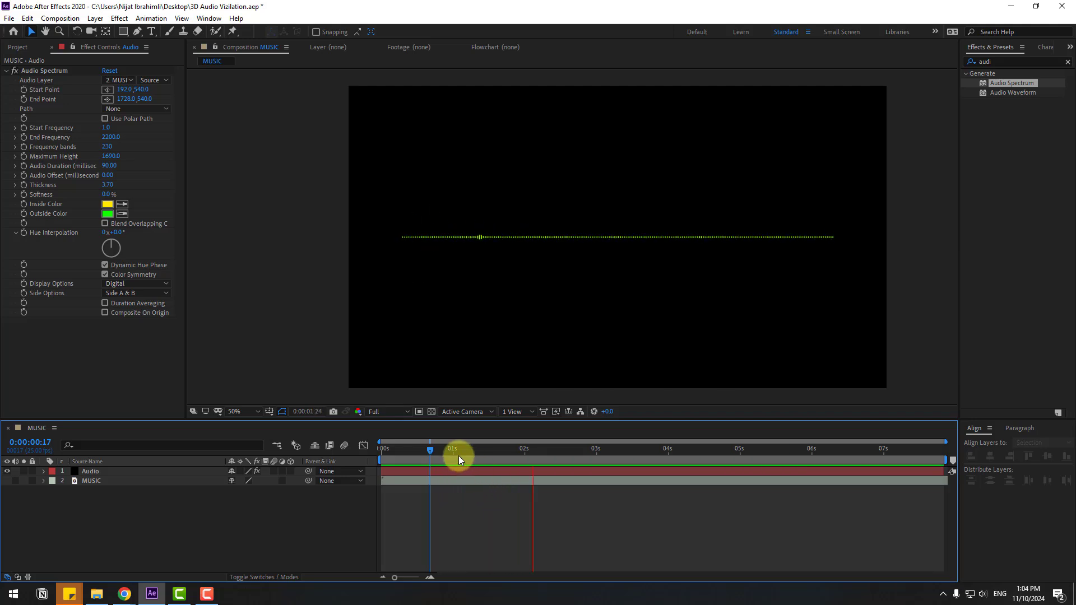
pyautogui.moveTo(455, 452); pyautogui.dragTo(407, 452)
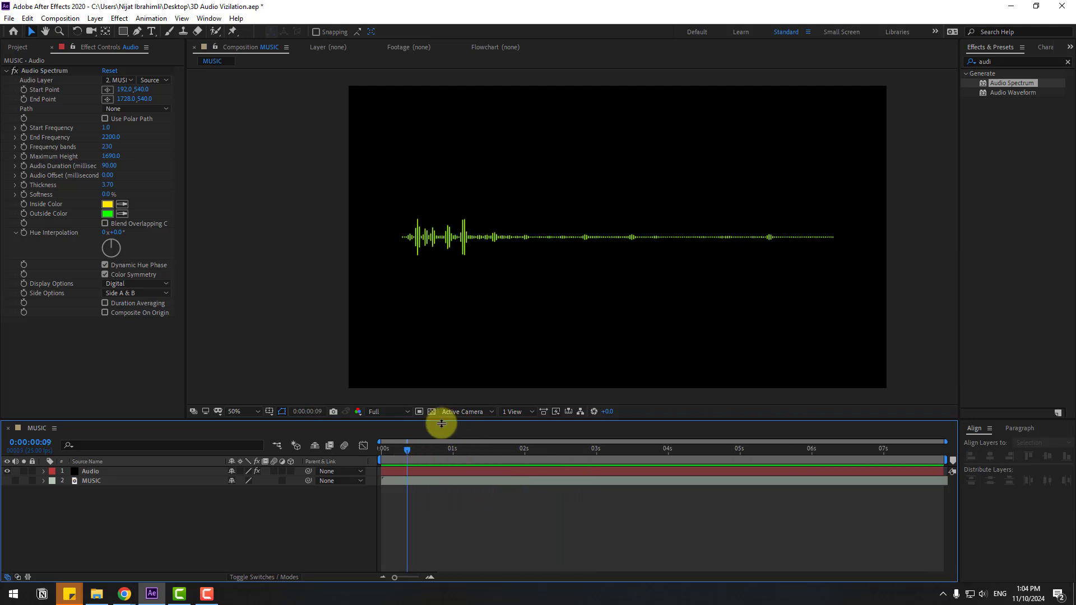
# - Duplicate the Audio layer and rename the copy Grid
pyautogui.click(91, 471)
pyautogui.click(89, 472)
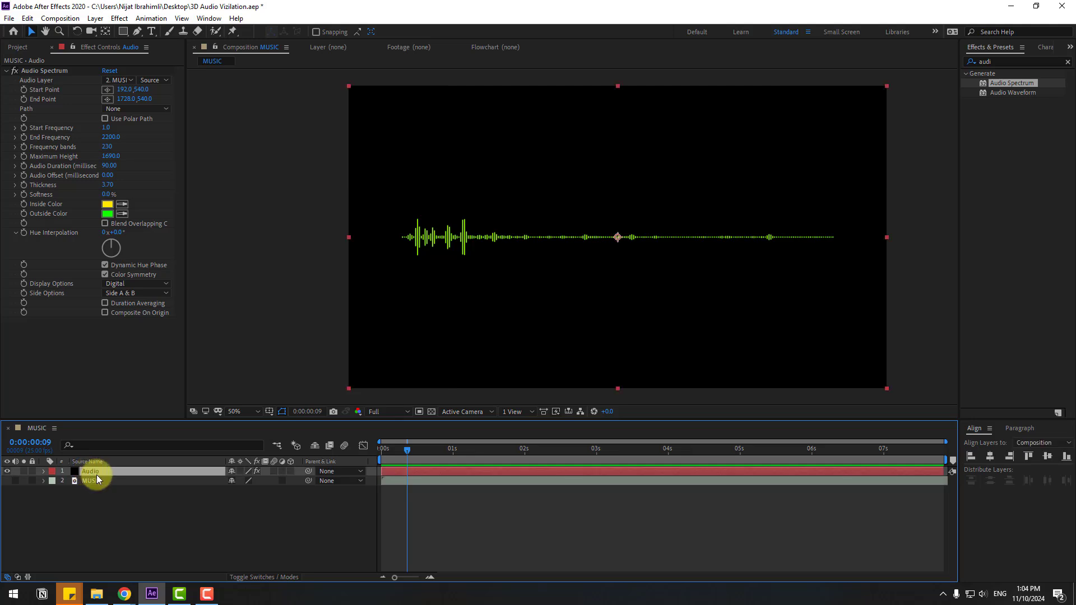
pyautogui.hotkey('ctrl', 'd')
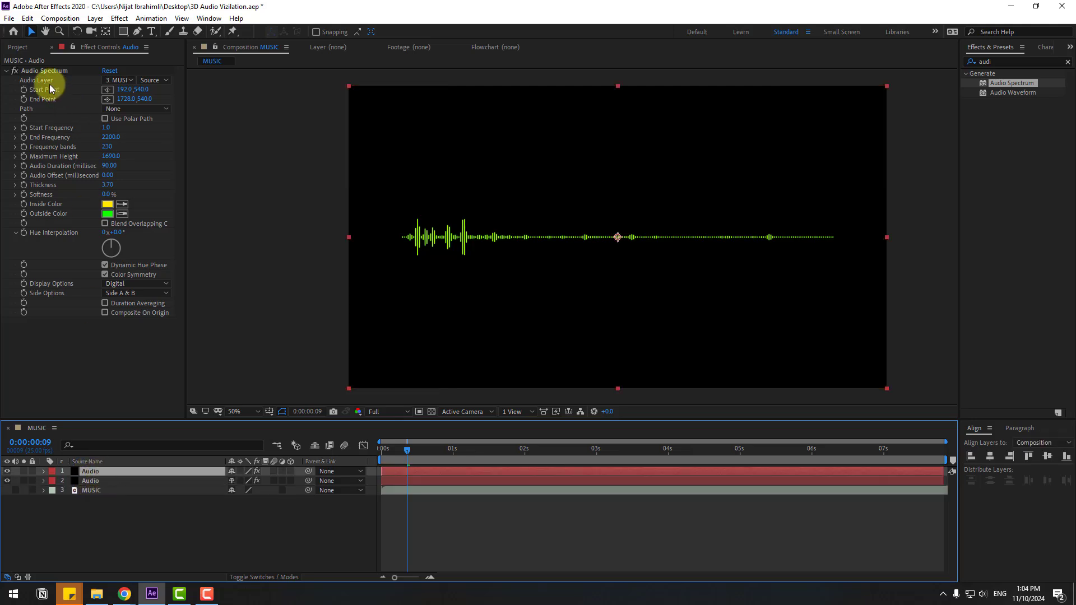
pyautogui.press('Return')
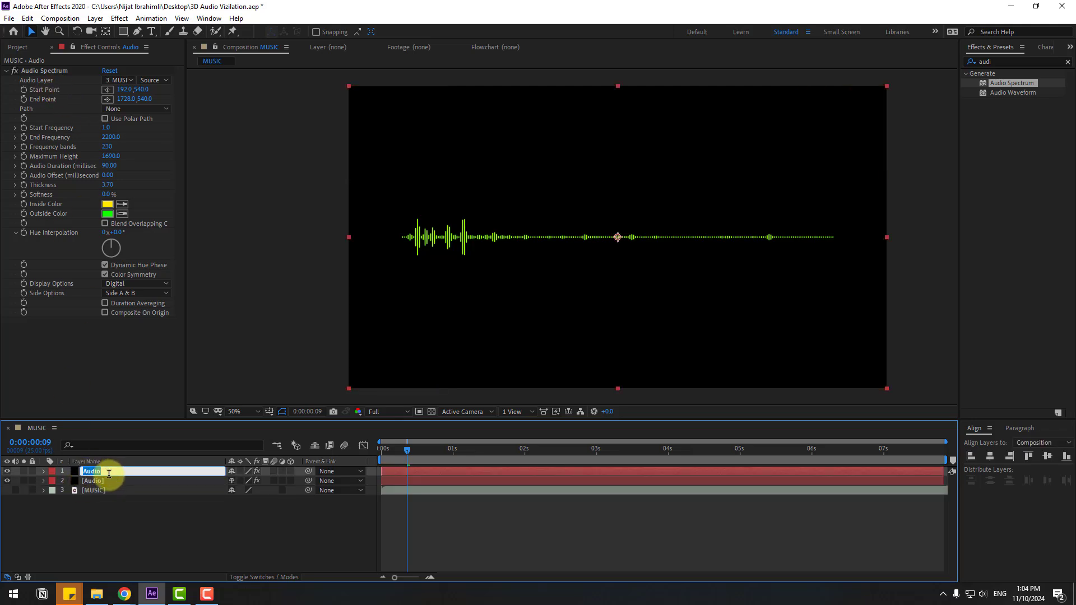
pyautogui.write('Grid')
pyautogui.press('Return')
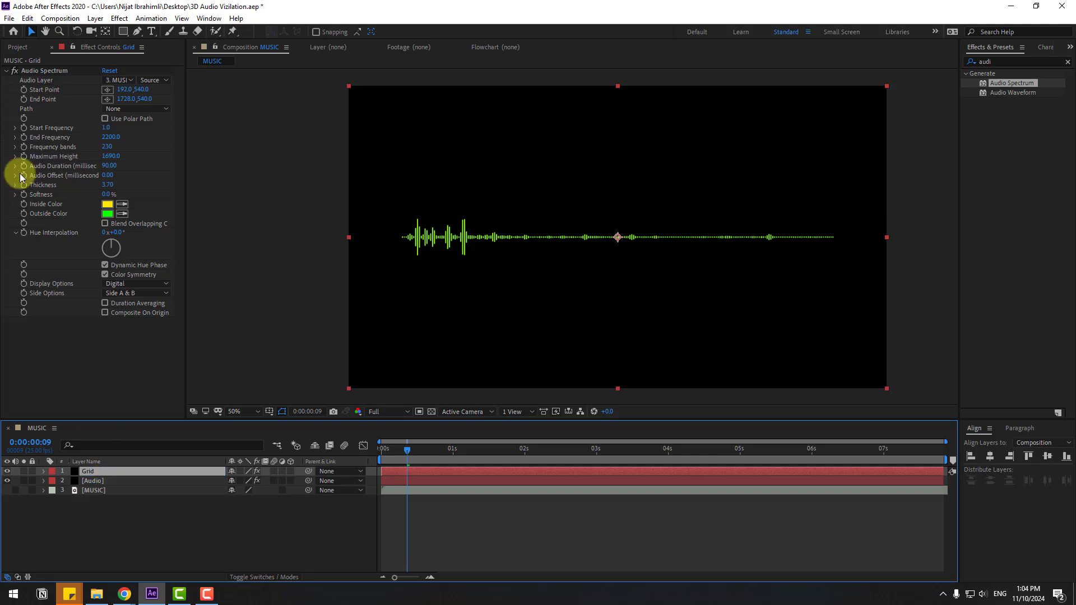
# - Replace the Audio Spectrum on the Grid layer with the Grid effect and place the layer below Audio
pyautogui.click(47, 69)
pyautogui.press('Delete')
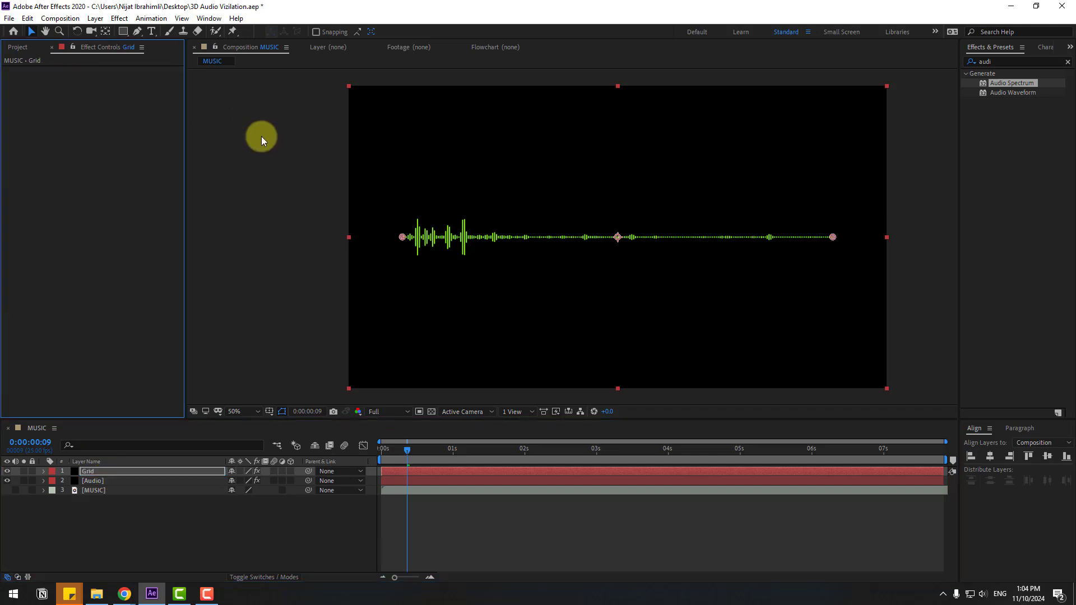
pyautogui.click(970, 63)
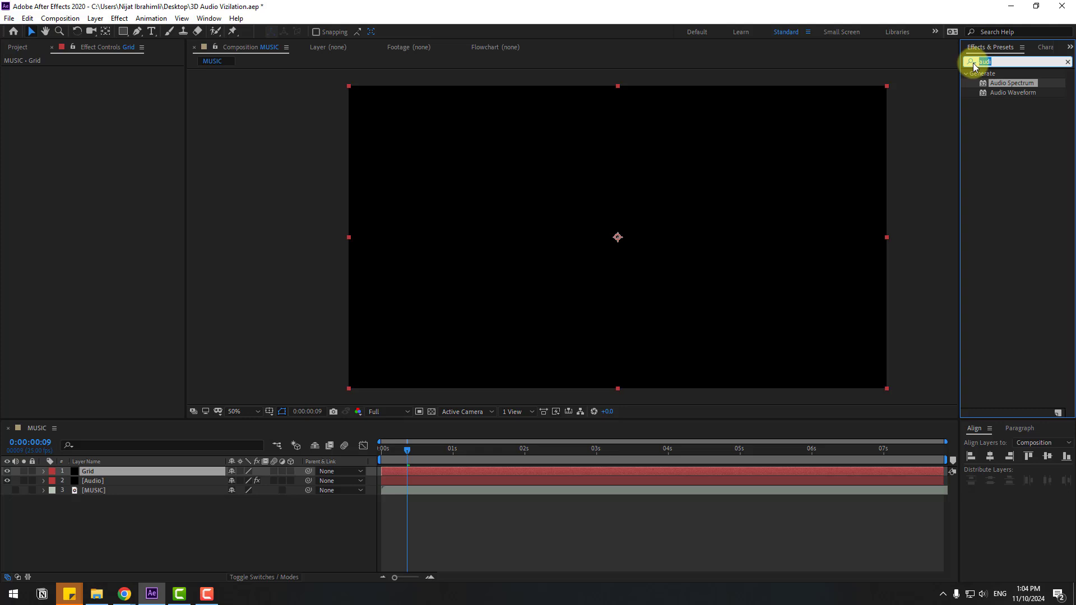
pyautogui.write('grid')
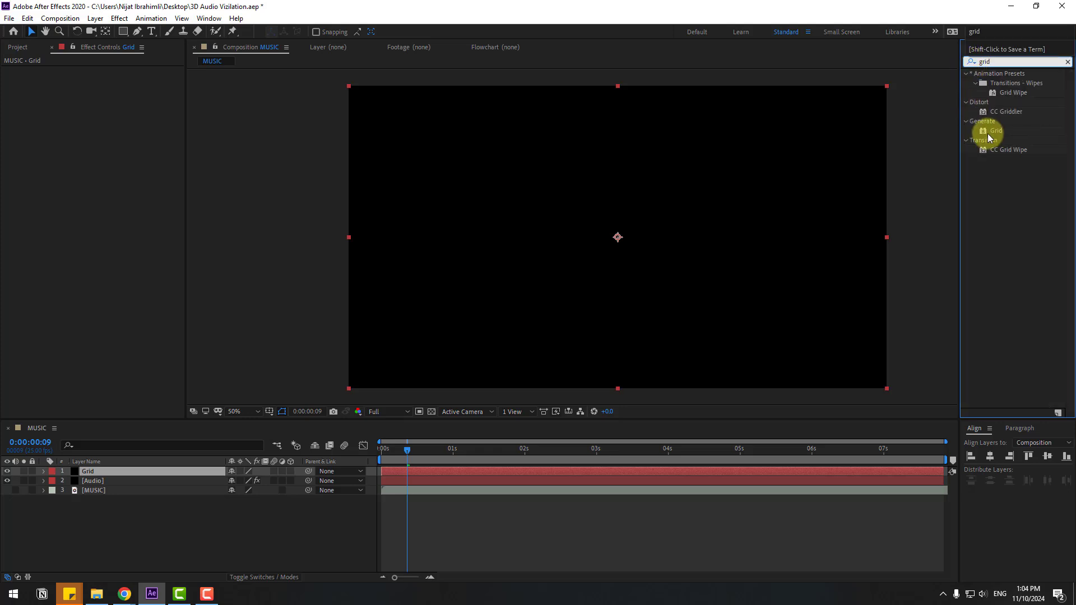
pyautogui.moveTo(987, 133); pyautogui.dragTo(100, 485)
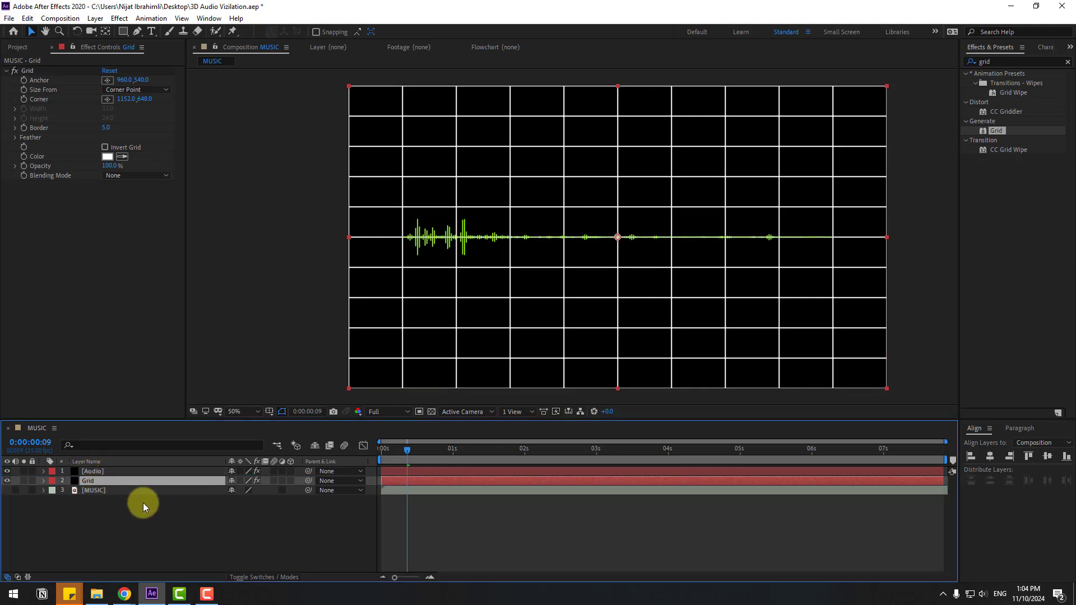
# - Change the grid color to dark blue 03519A and set its Opacity to 36%
pyautogui.click(106, 157)
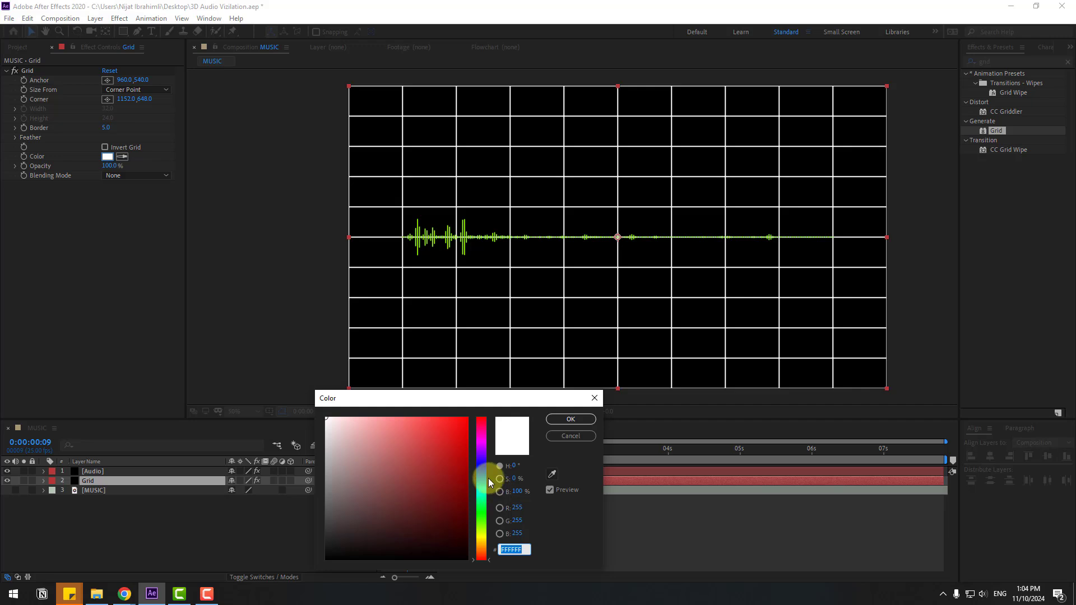
pyautogui.moveTo(481, 480); pyautogui.dragTo(439, 474)
pyautogui.click(458, 473)
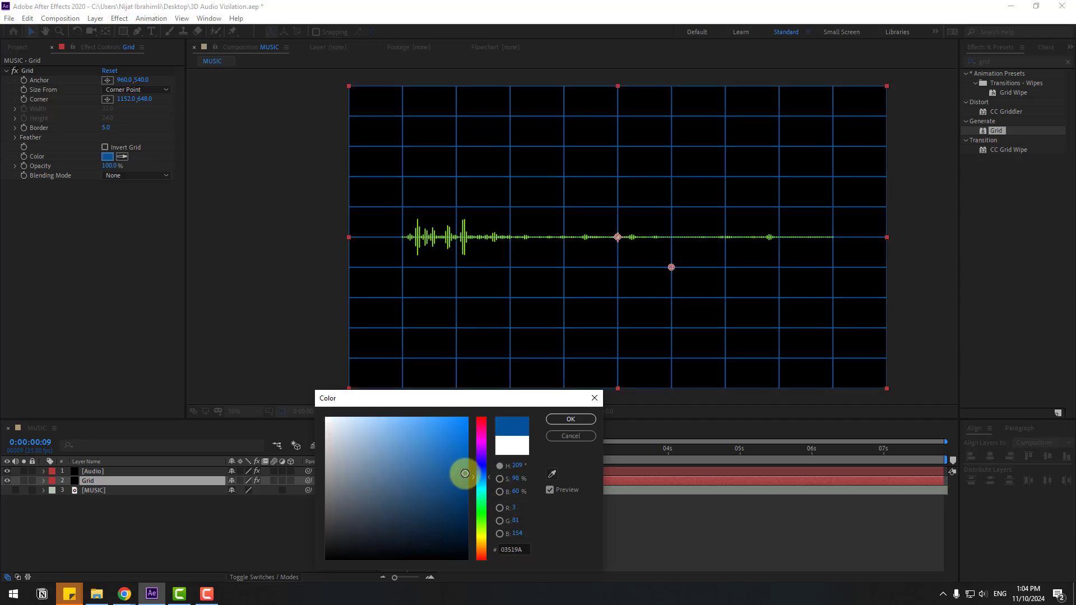
pyautogui.click(557, 421)
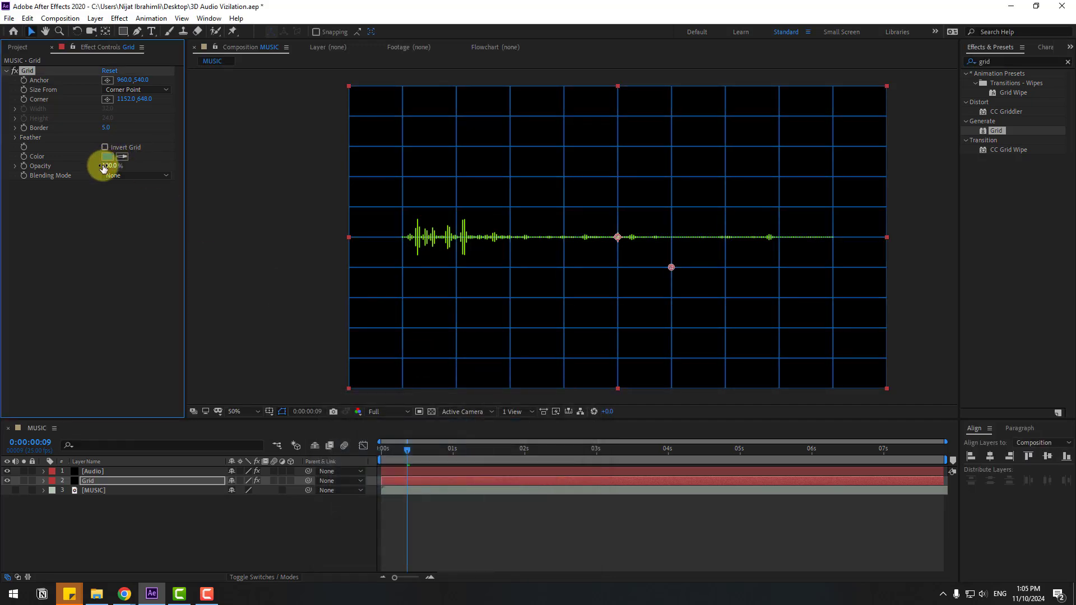
pyautogui.moveTo(103, 169); pyautogui.dragTo(78, 169)
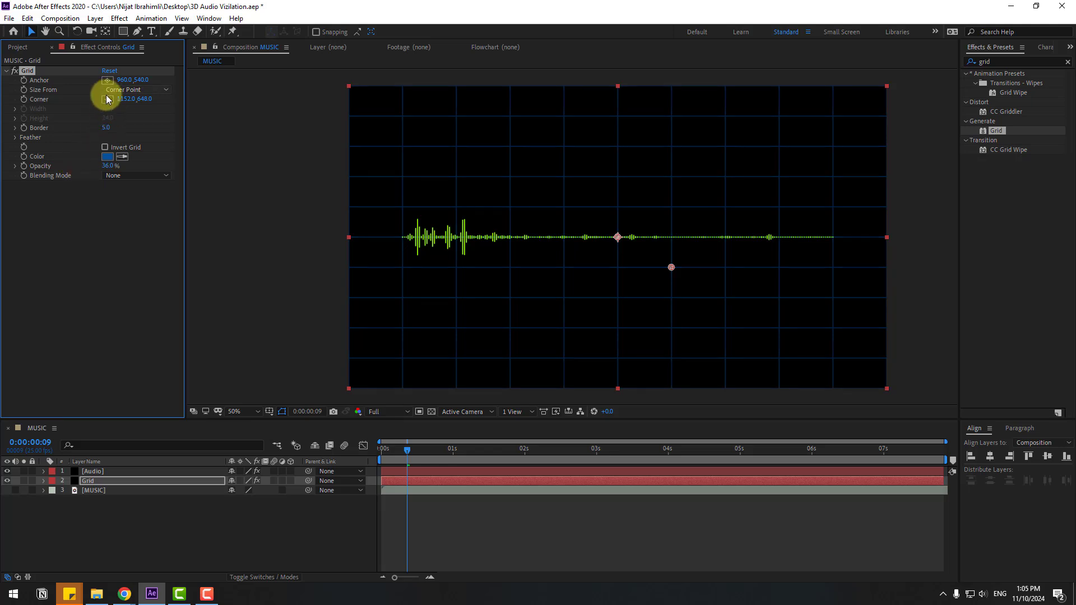
# - Size the grid from the Width Slider with a Width of 102.4 and check the composition at 0:00:01:03
pyautogui.click(124, 91)
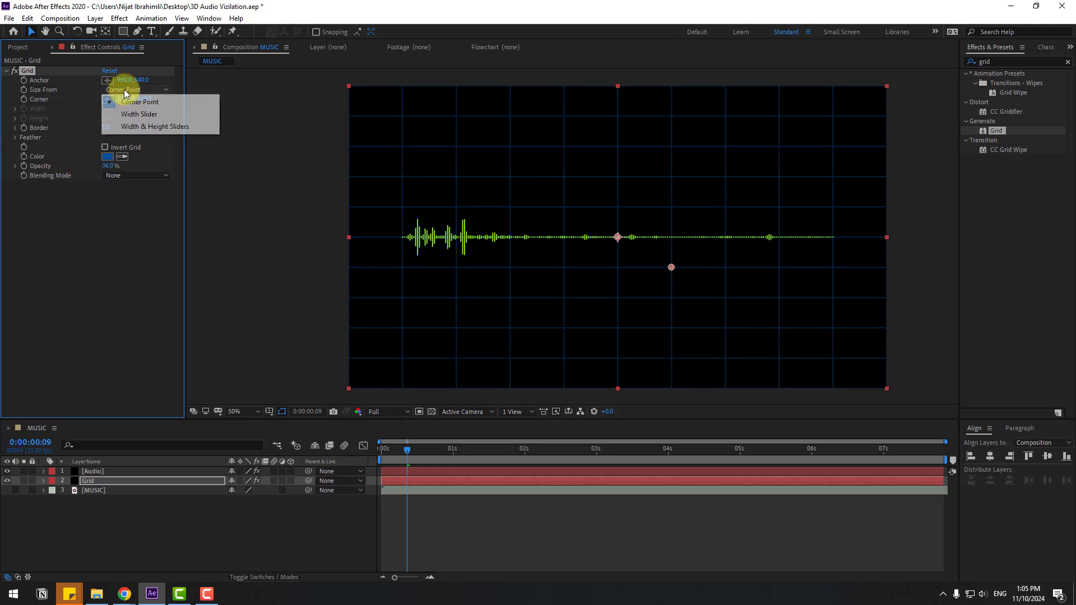
pyautogui.click(144, 115)
pyautogui.moveTo(49, 126); pyautogui.dragTo(97, 127)
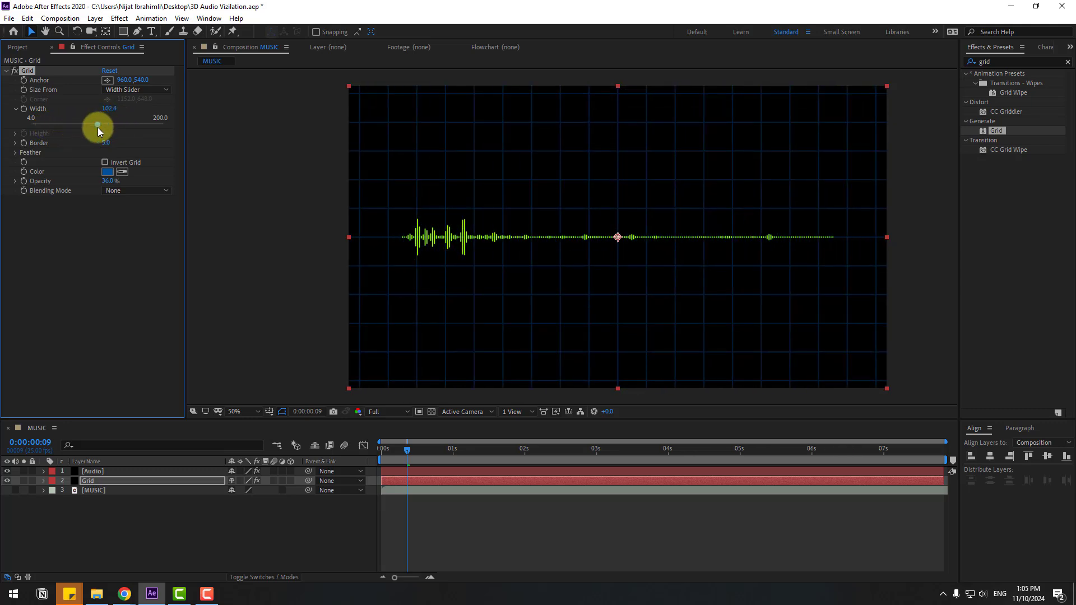
pyautogui.moveTo(435, 452); pyautogui.dragTo(461, 451)
pyautogui.click(171, 539)
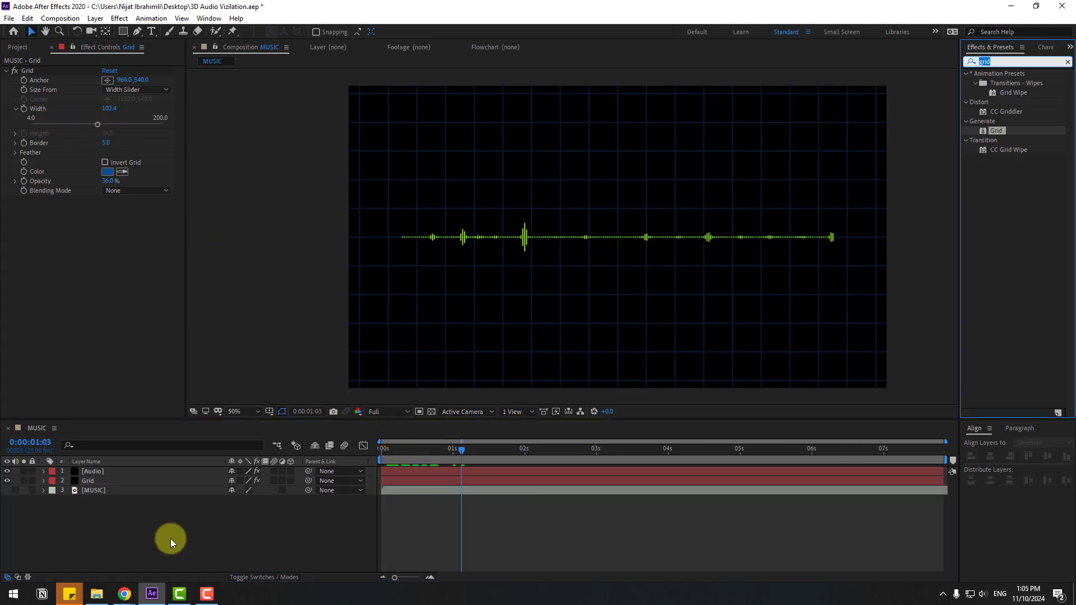
# - Parent the Grid layer to the Audio layer and make both layers 3D
pyautogui.click(88, 482)
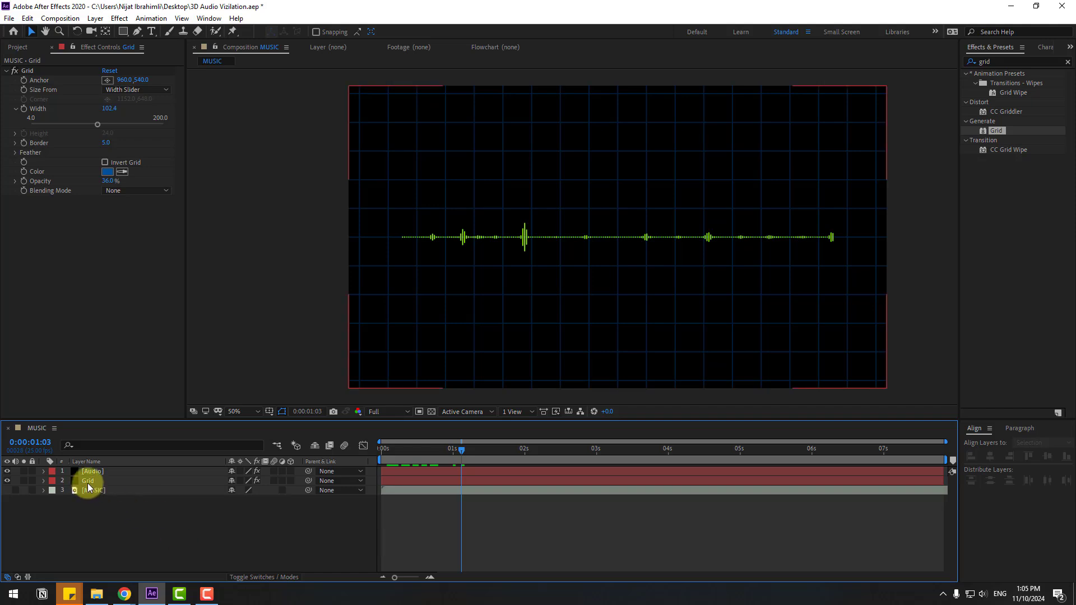
pyautogui.moveTo(308, 485); pyautogui.dragTo(90, 473)
pyautogui.keyDown('ctrl'); pyautogui.click(89, 482); pyautogui.keyUp('ctrl')
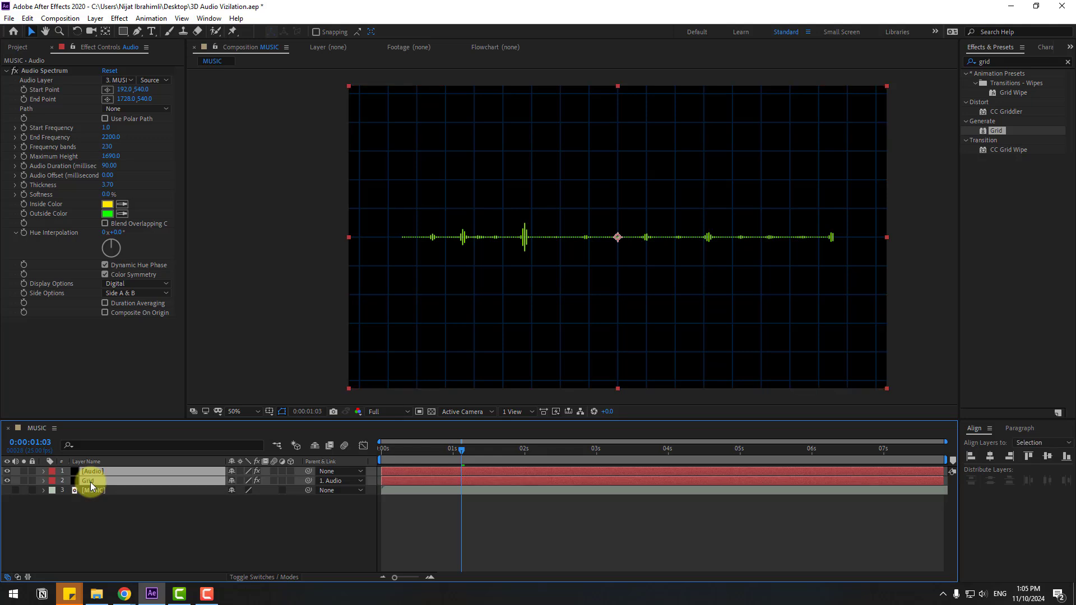
pyautogui.click(290, 471)
pyautogui.click(143, 512)
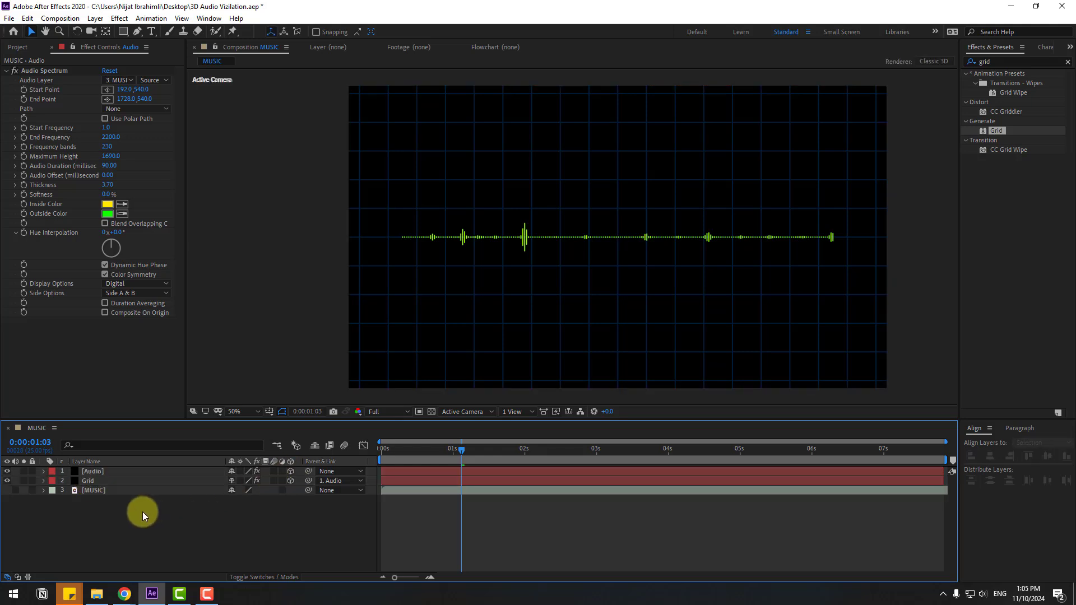
# - Add a two-node camera with the 50mm preset to the composition
pyautogui.rightClick(100, 530)
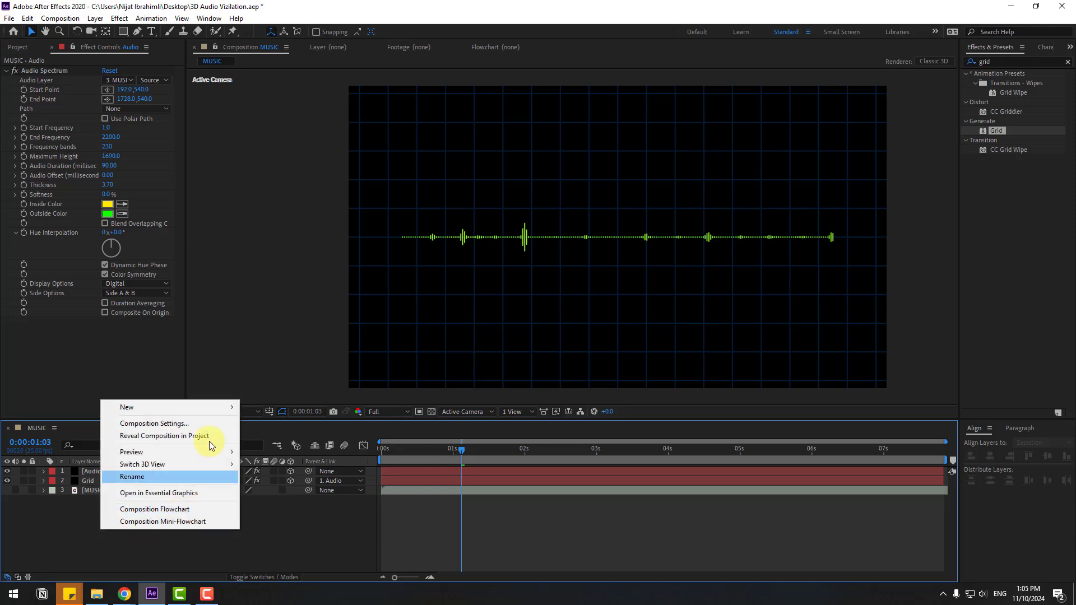
pyautogui.moveTo(188, 408)
pyautogui.click(280, 459)
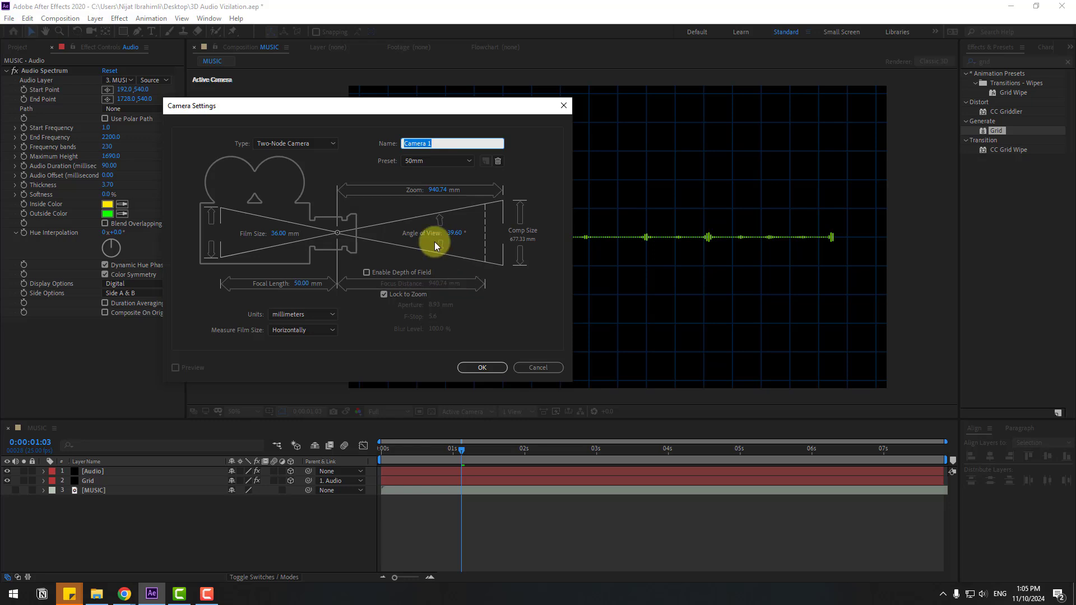
pyautogui.click(471, 367)
# - Rotate the Audio layer to X -39°, Y -20° and Z -29°
pyautogui.click(90, 481)
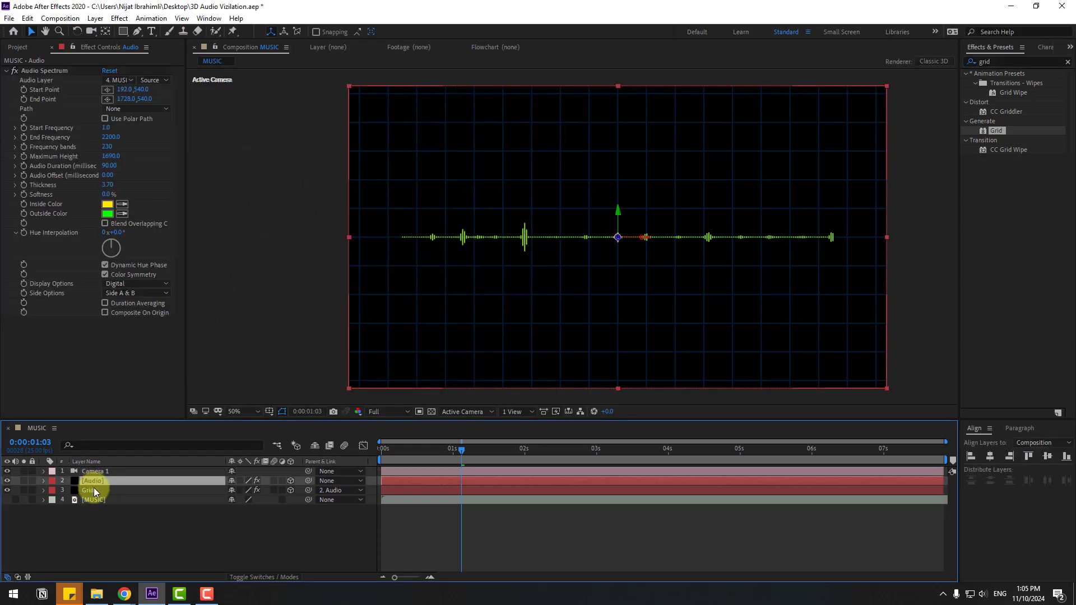
pyautogui.press('r')
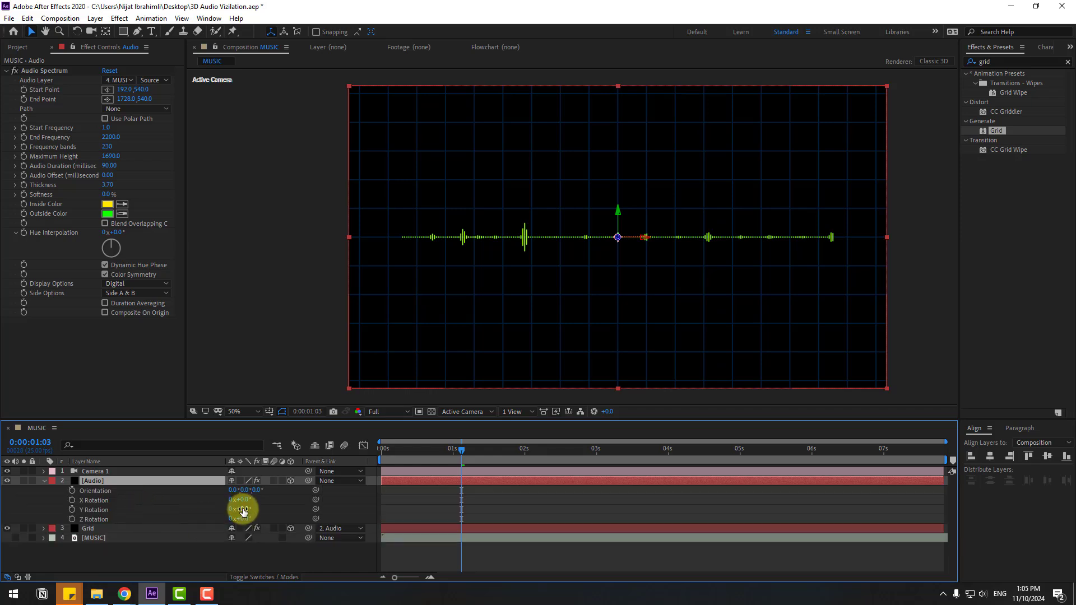
pyautogui.moveTo(242, 511)
pyautogui.mouseDown()
pyautogui.moveTo(228, 499)
pyautogui.moveTo(257, 510)
pyautogui.moveTo(224, 528)
pyautogui.moveTo(240, 523)
pyautogui.mouseUp()
# - Create an orbit null for Camera 1 and center the null's anchor point
pyautogui.click(89, 472)
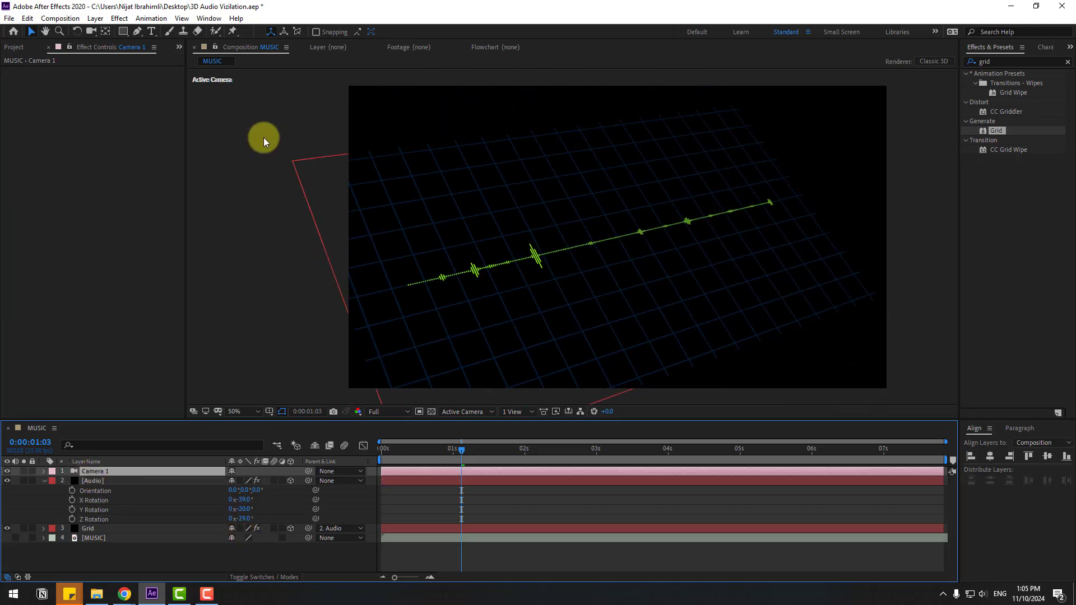
pyautogui.rightClick(93, 472)
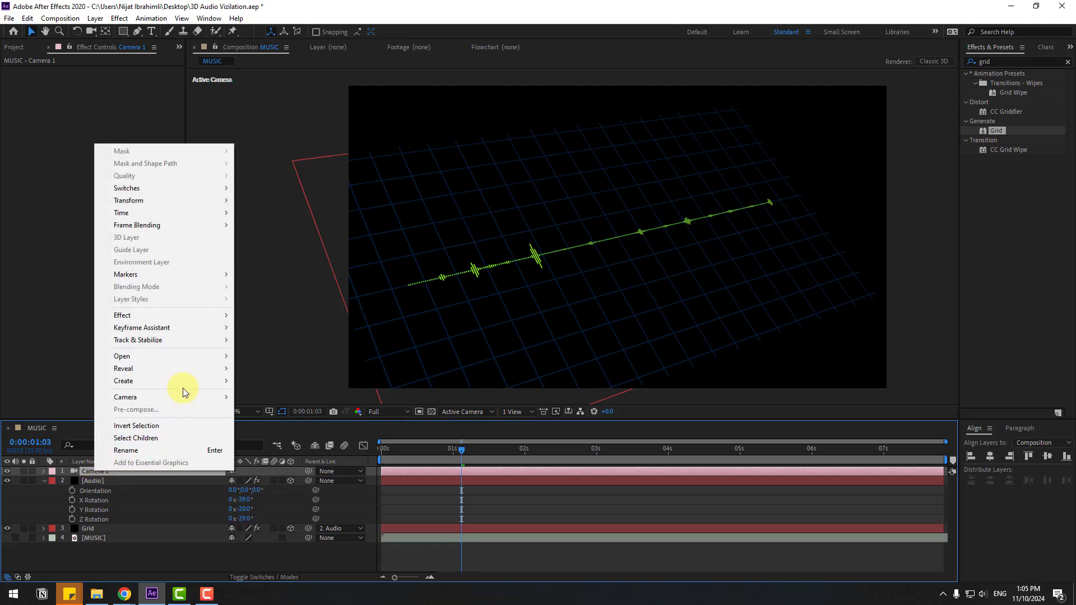
pyautogui.moveTo(183, 397)
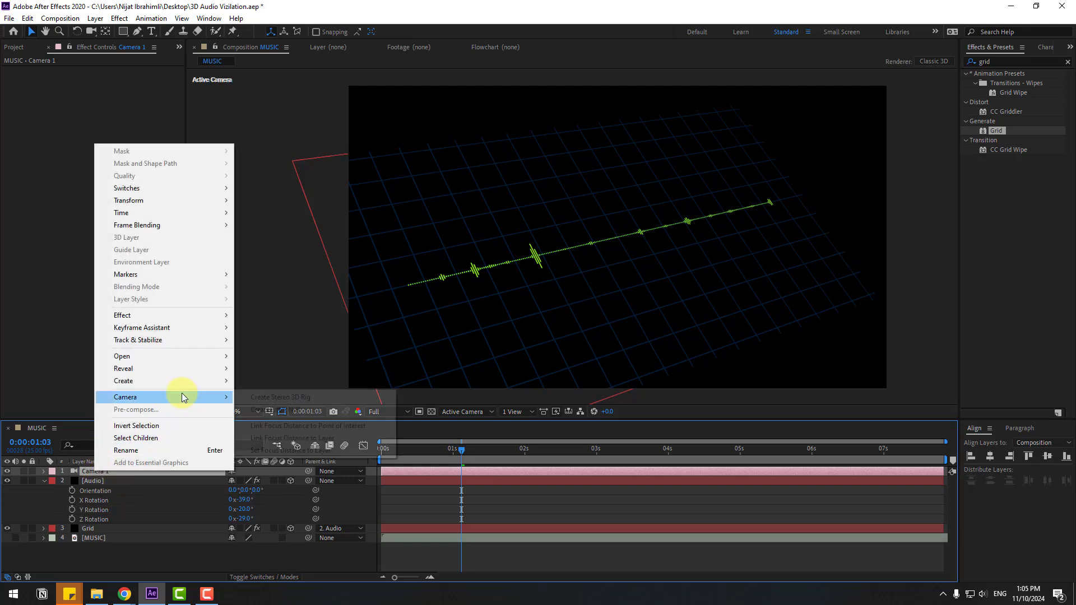
pyautogui.click(288, 410)
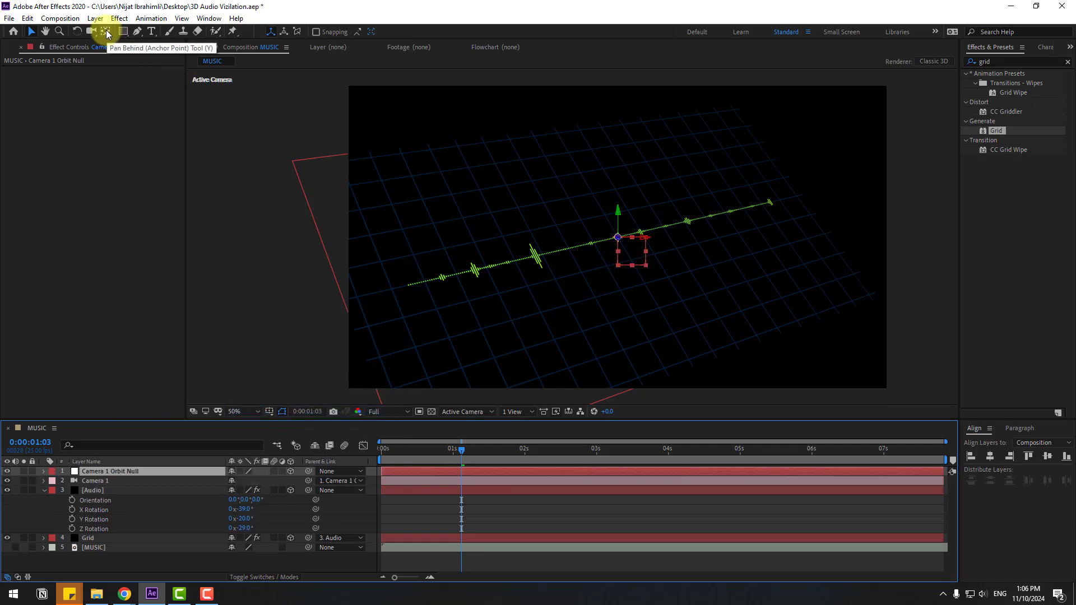
pyautogui.hotkey('ctrl', 'alt', 'Home')
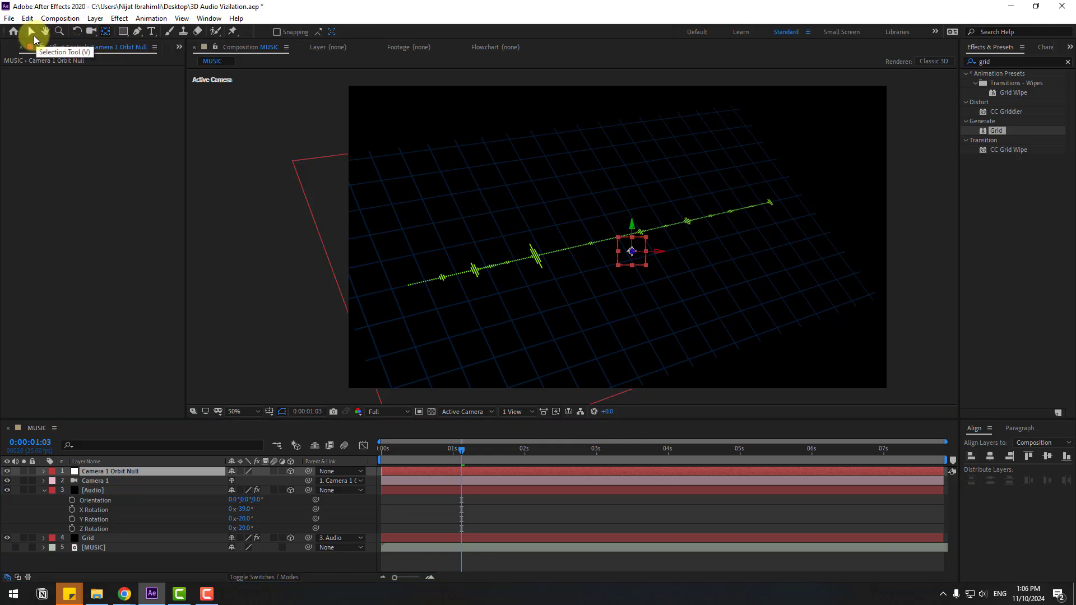
# - Move Camera 1 closer to the spectrum and reframe it with the camera tracking tools so the bars fill the view
pyautogui.click(93, 482)
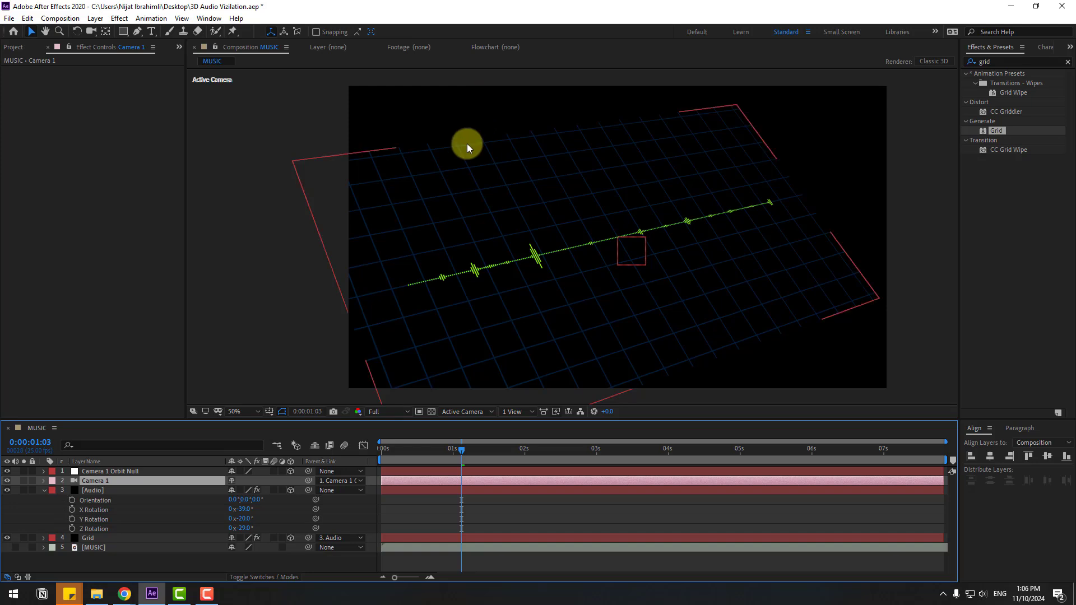
pyautogui.click(91, 31)
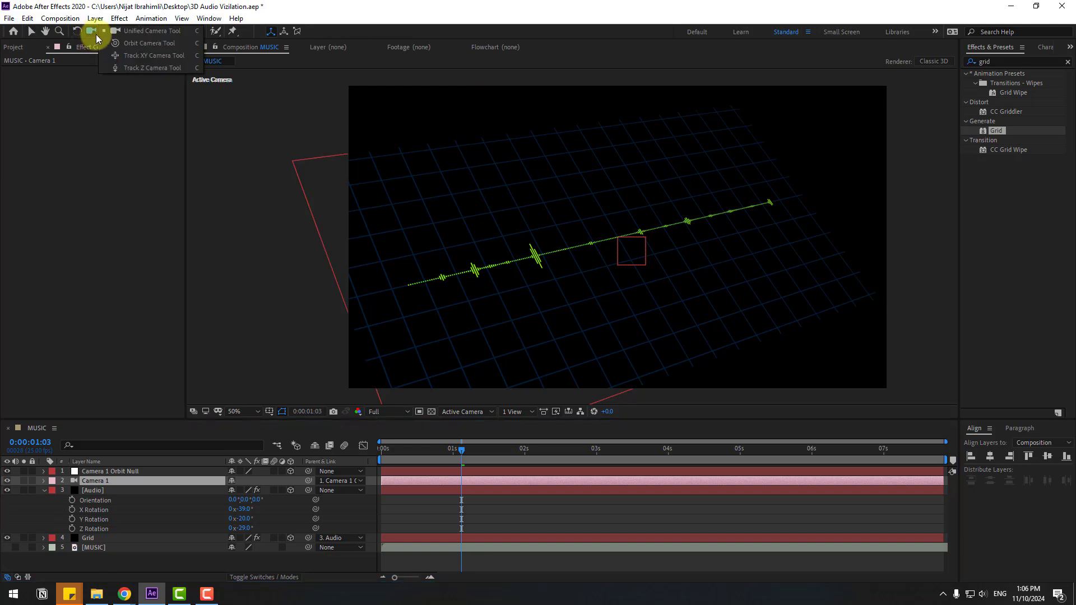
pyautogui.click(194, 33)
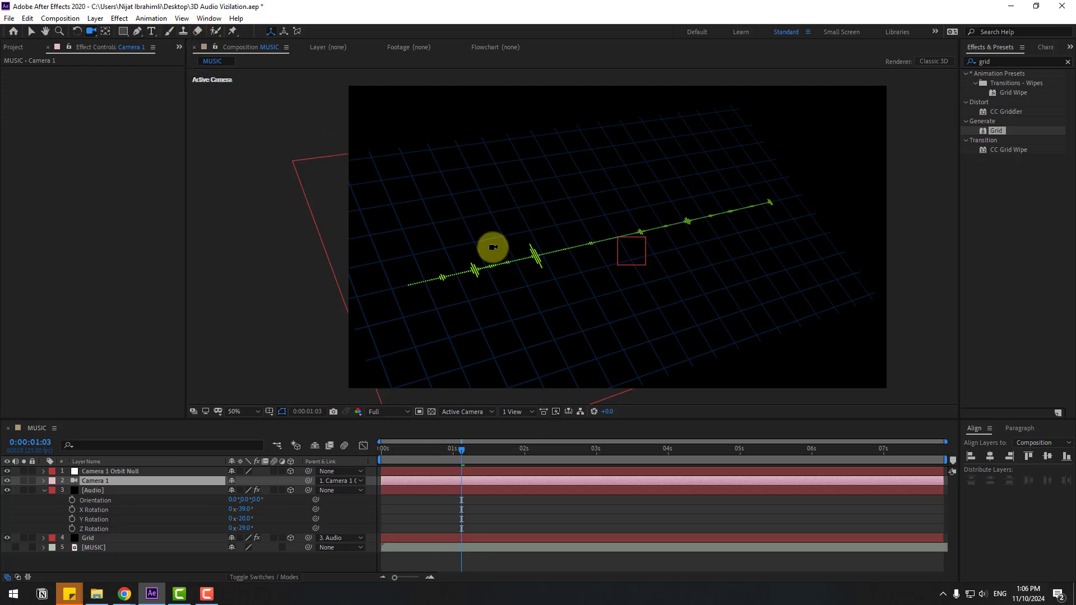
pyautogui.click(527, 268)
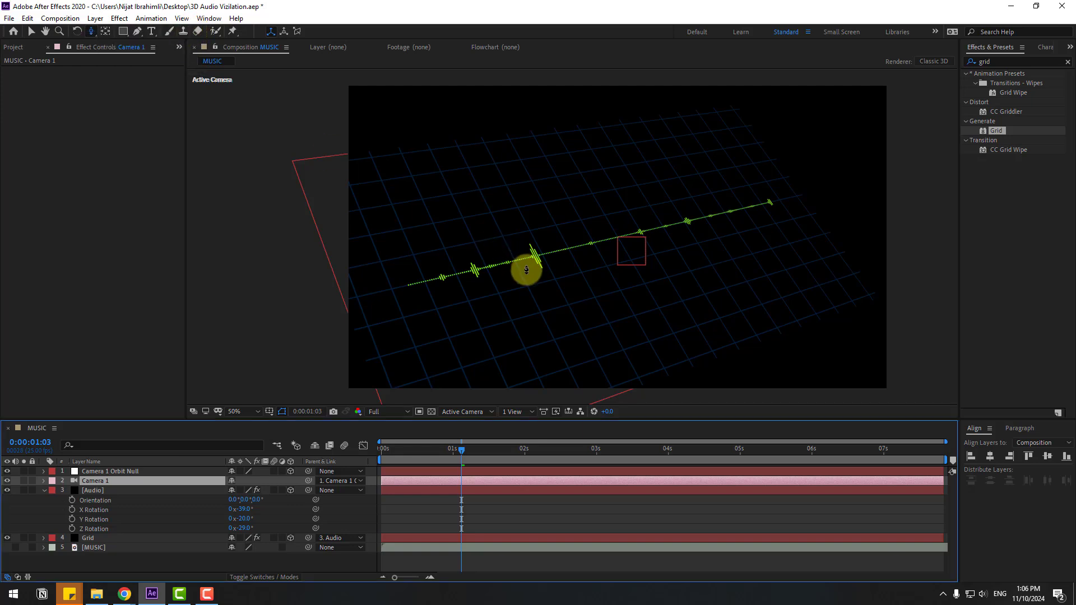
pyautogui.moveTo(526, 269); pyautogui.dragTo(556, 219)
pyautogui.moveTo(478, 264); pyautogui.dragTo(554, 242)
pyautogui.press('v')
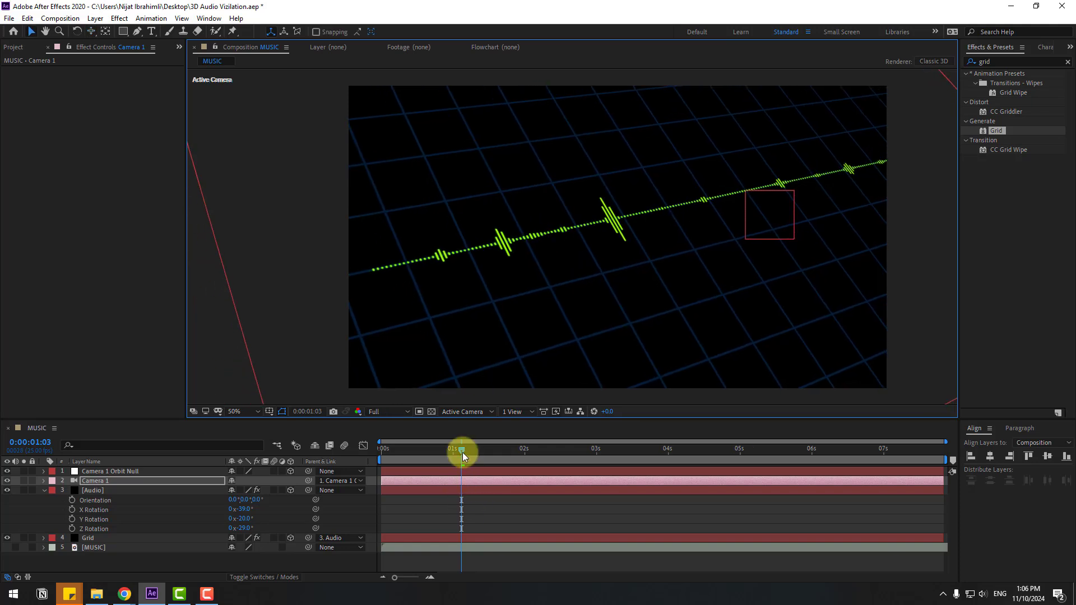
# - Start keyframes for the Audio layer's X, Y and Z Rotation at 0:00:00:00
pyautogui.moveTo(461, 449); pyautogui.dragTo(381, 464)
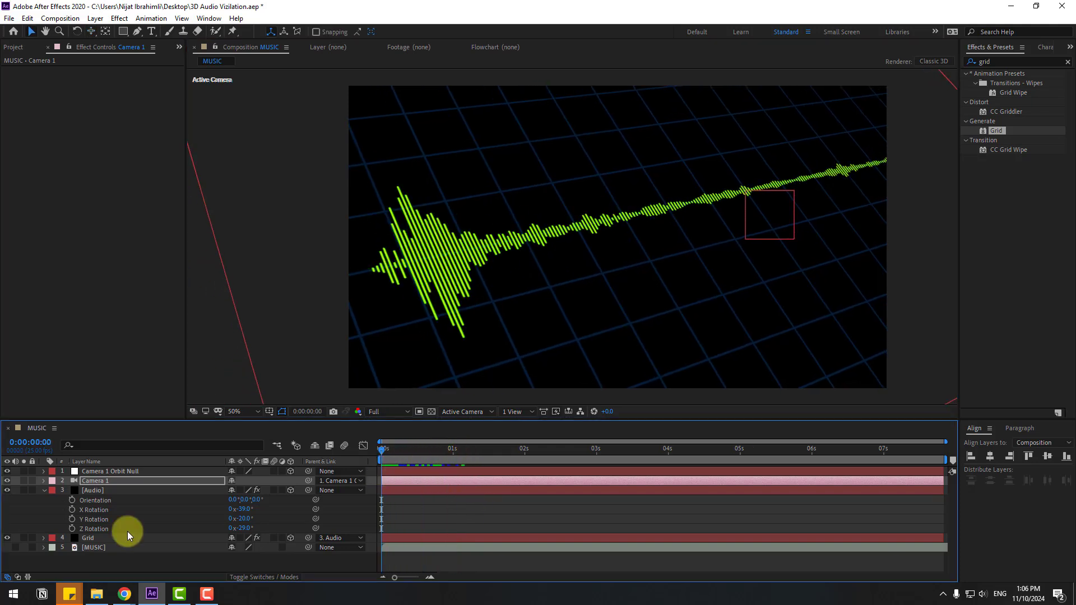
pyautogui.click(71, 510)
pyautogui.click(71, 518)
pyautogui.click(71, 529)
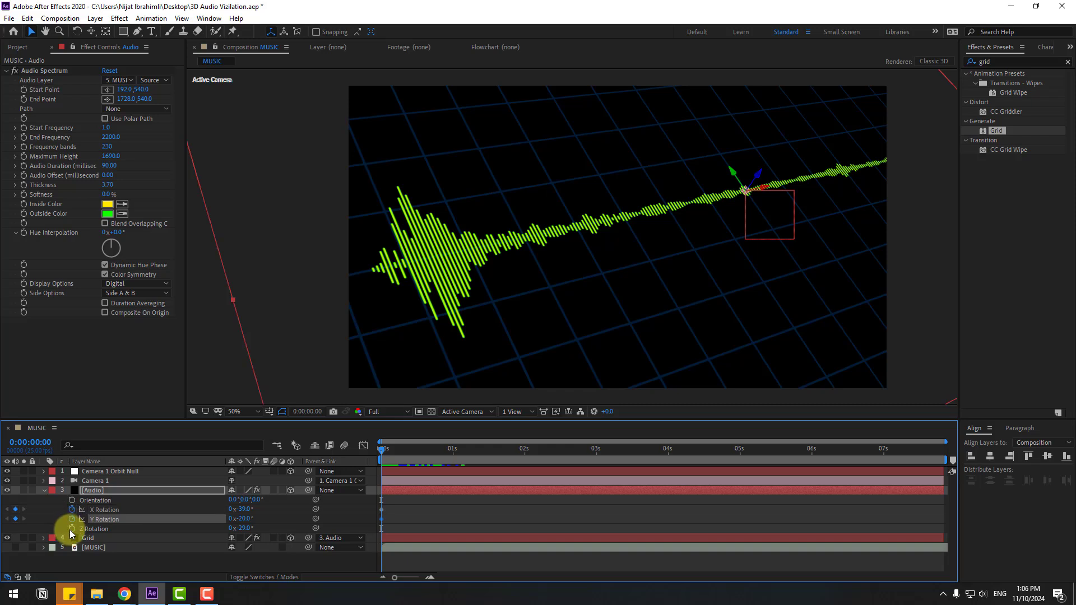
# - Move to 0:00:05:00 and set the end of the work area there
pyautogui.click(739, 450)
pyautogui.press('n')
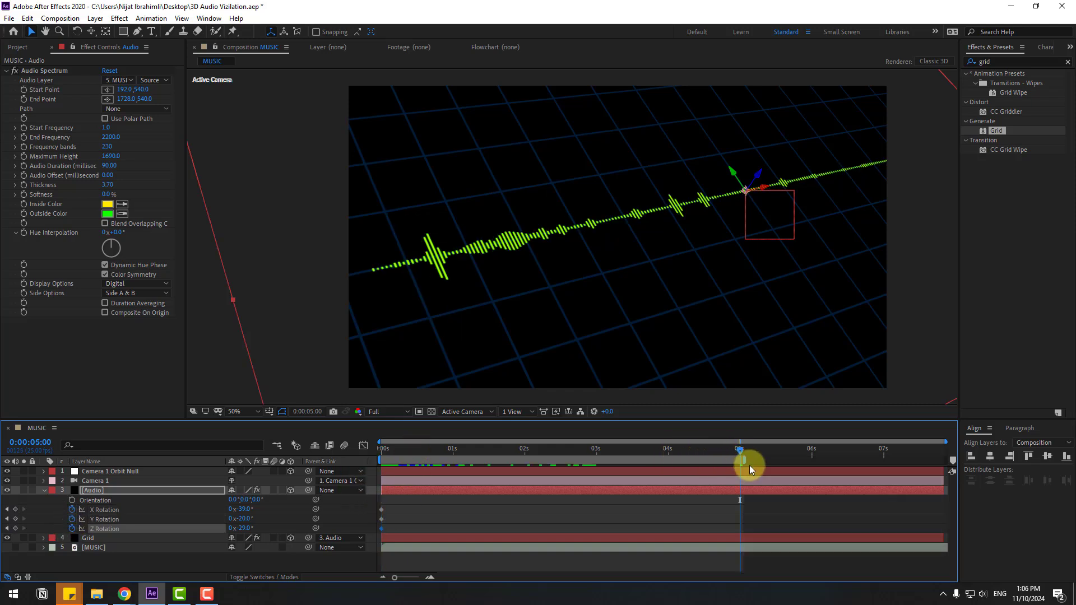
# - Keyframe new X, Y and Z Rotation values for the Audio layer at 0:00:05:00 and preview the animation
pyautogui.click(276, 520)
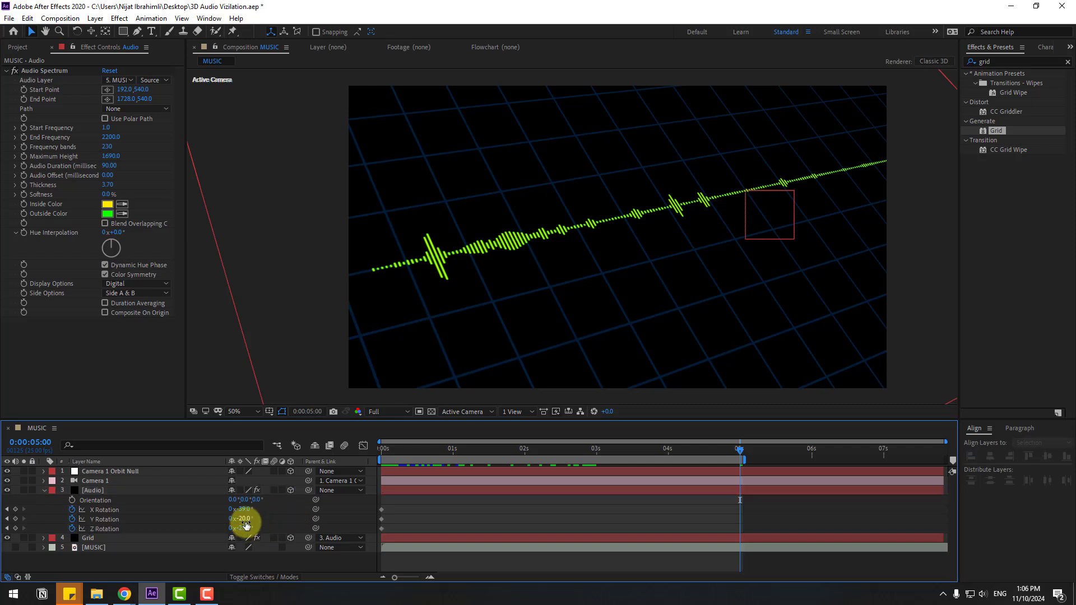
pyautogui.moveTo(245, 521)
pyautogui.mouseDown()
pyautogui.moveTo(241, 530)
pyautogui.moveTo(250, 514)
pyautogui.moveTo(240, 509)
pyautogui.mouseUp()
pyautogui.press('space')
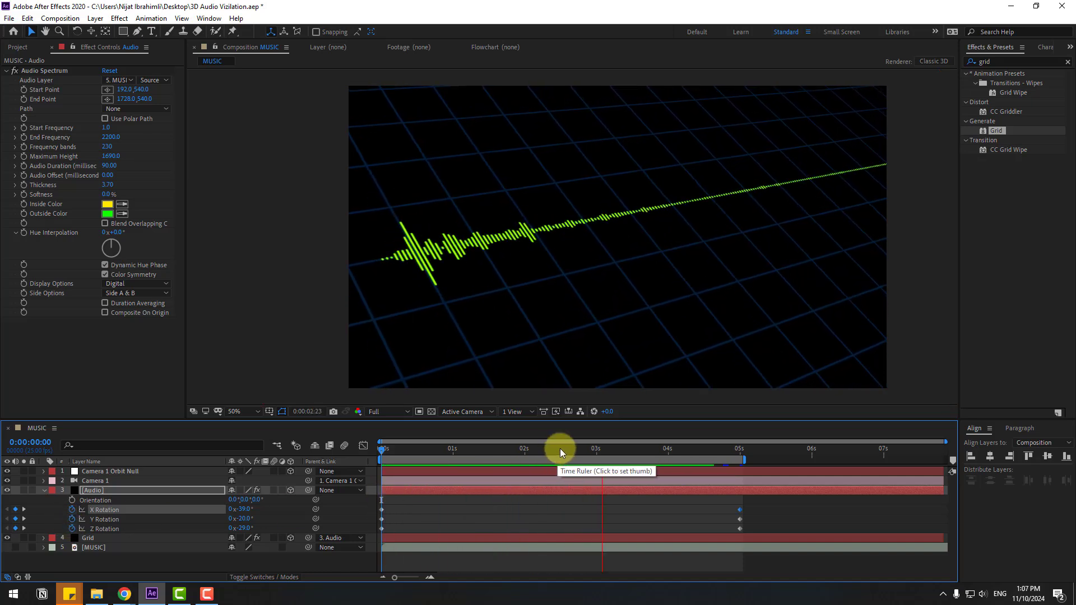
# - Stop the preview at 0:00:02:14 and reduce the Grid effect's Width to 44 on the Grid layer
pyautogui.click(566, 449)
pyautogui.click(85, 538)
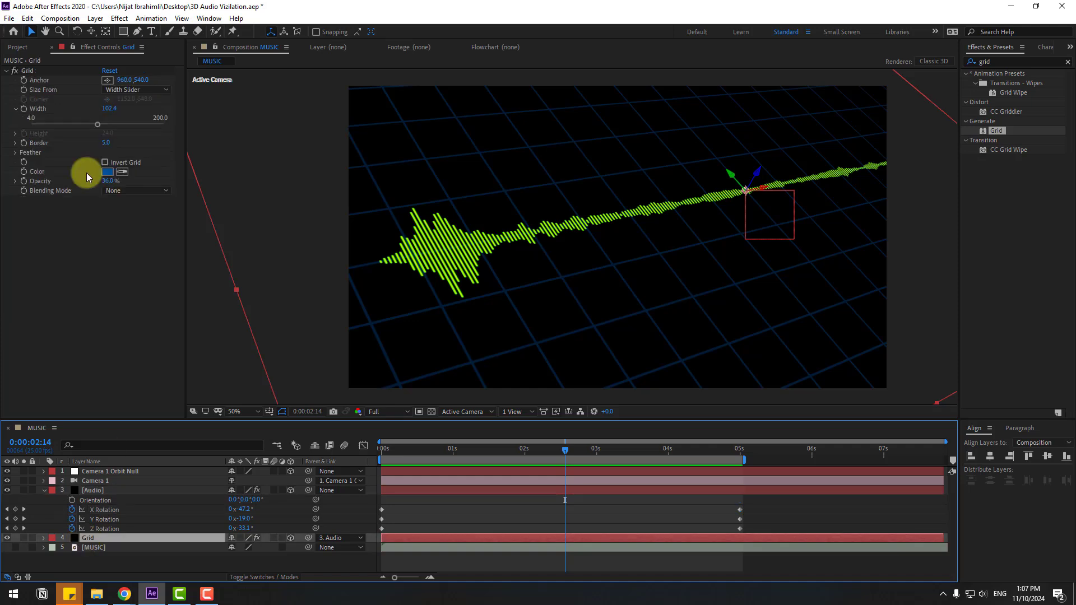
pyautogui.moveTo(92, 123); pyautogui.dragTo(58, 135)
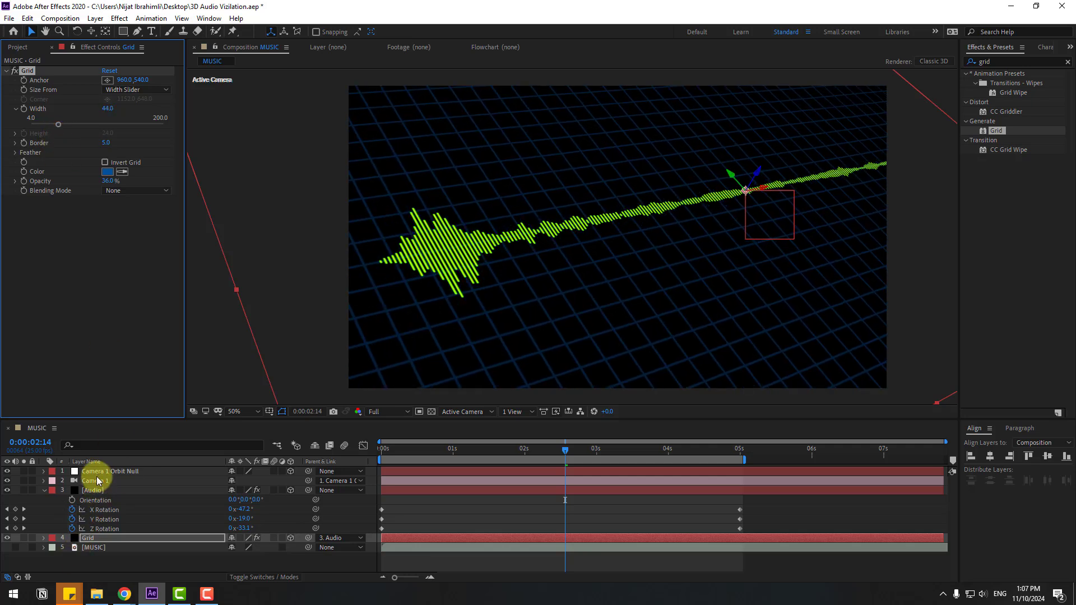
# - Turn on Depth of Field for Camera 1 and set its Blur Level to 200%
pyautogui.click(97, 479)
pyautogui.click(44, 481)
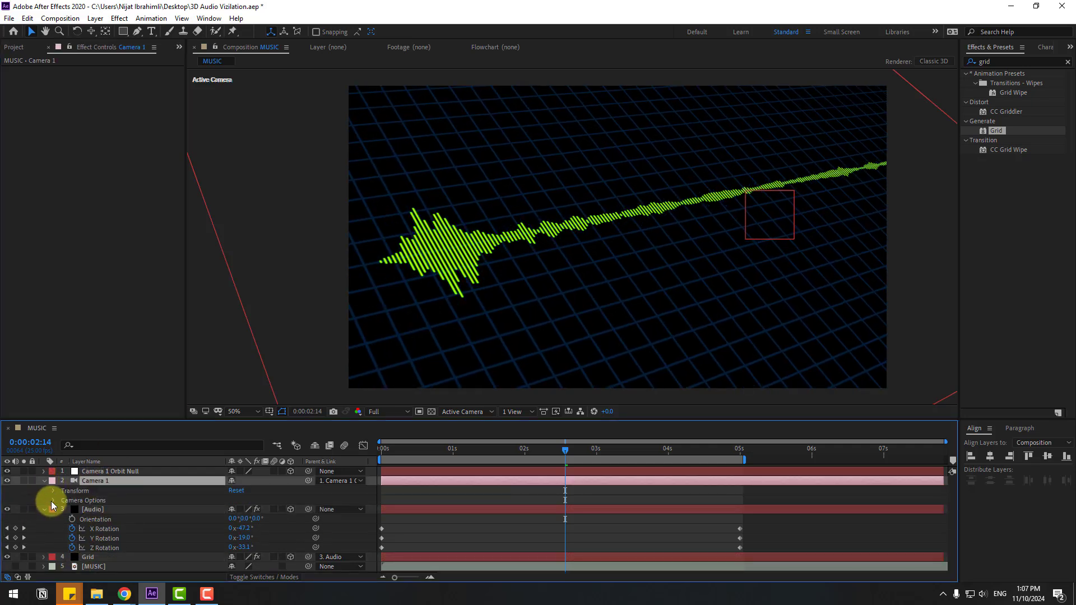
pyautogui.click(52, 500)
pyautogui.scroll(-2, 52, 498)
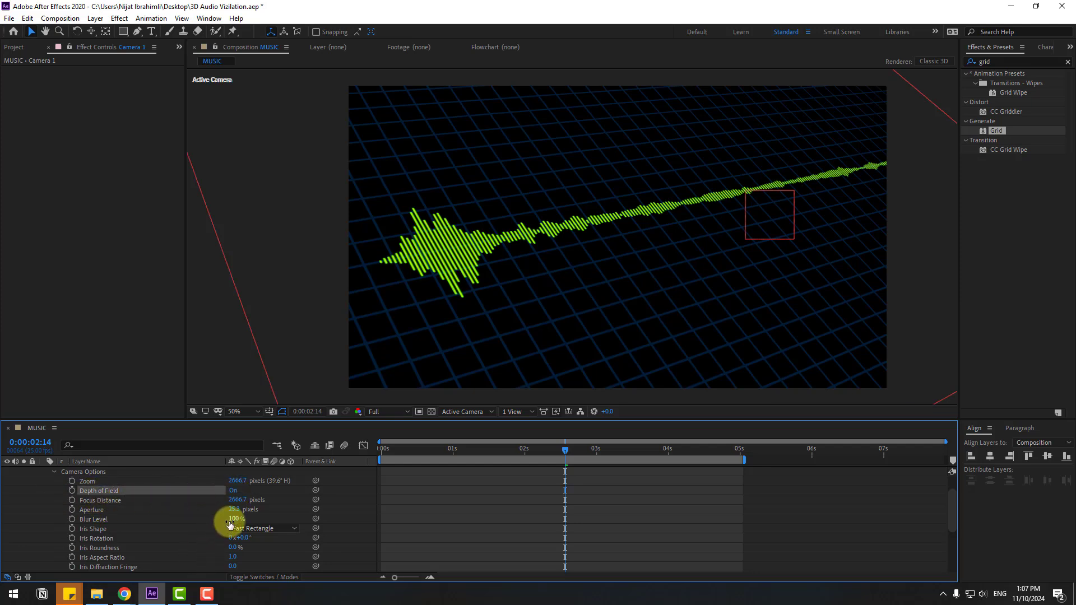
pyautogui.press('Return')
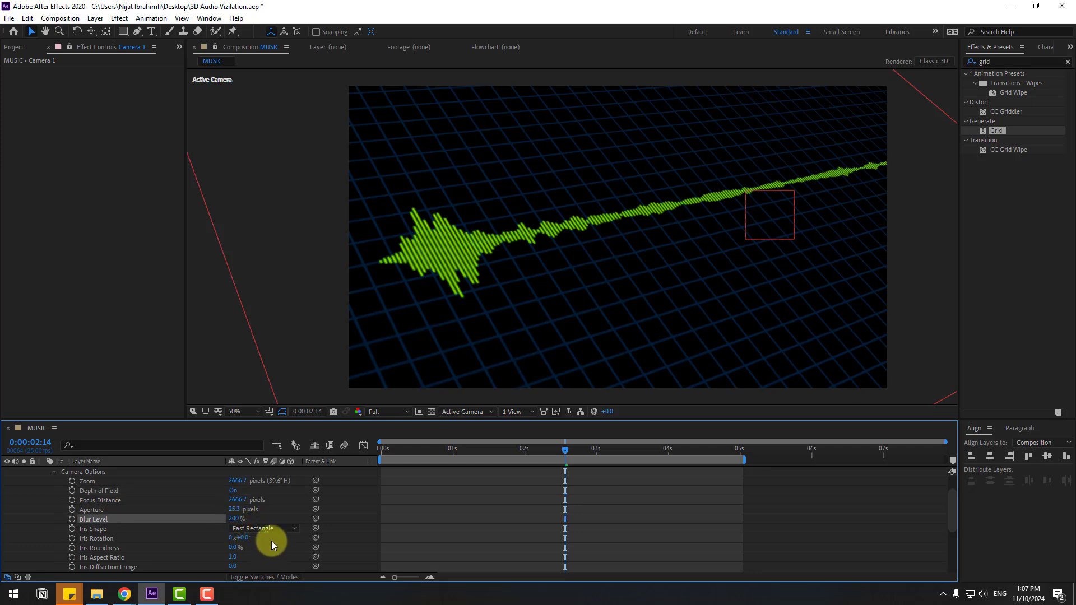
# - Set Camera 1's Focus Distance to 1150 pixels and its Aperture to 246.5 pixels, with the preview resolution at Full
pyautogui.click(387, 479)
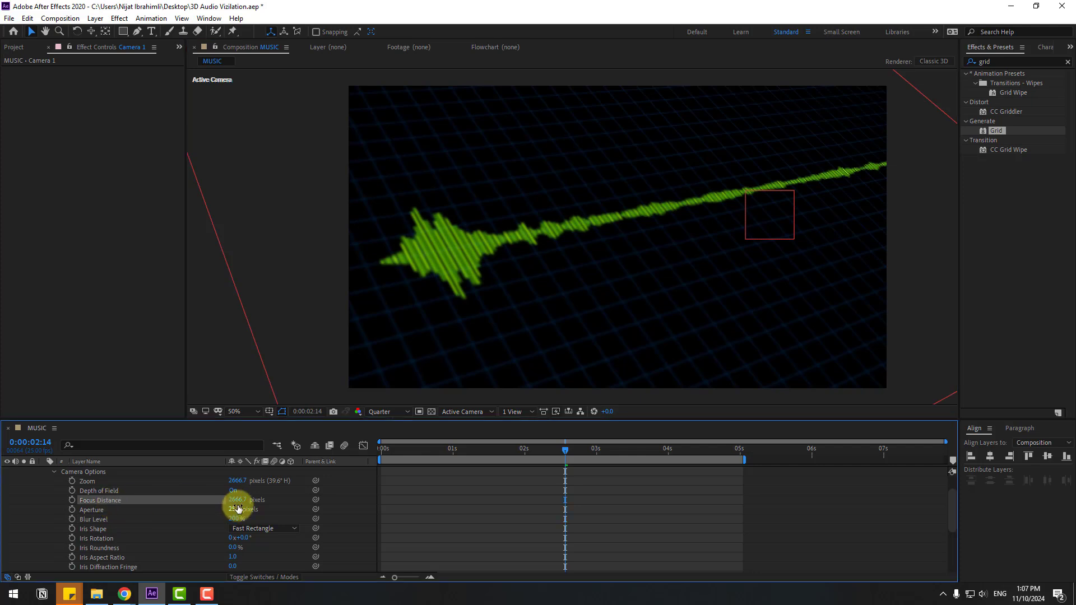
pyautogui.moveTo(238, 501); pyautogui.dragTo(109, 513)
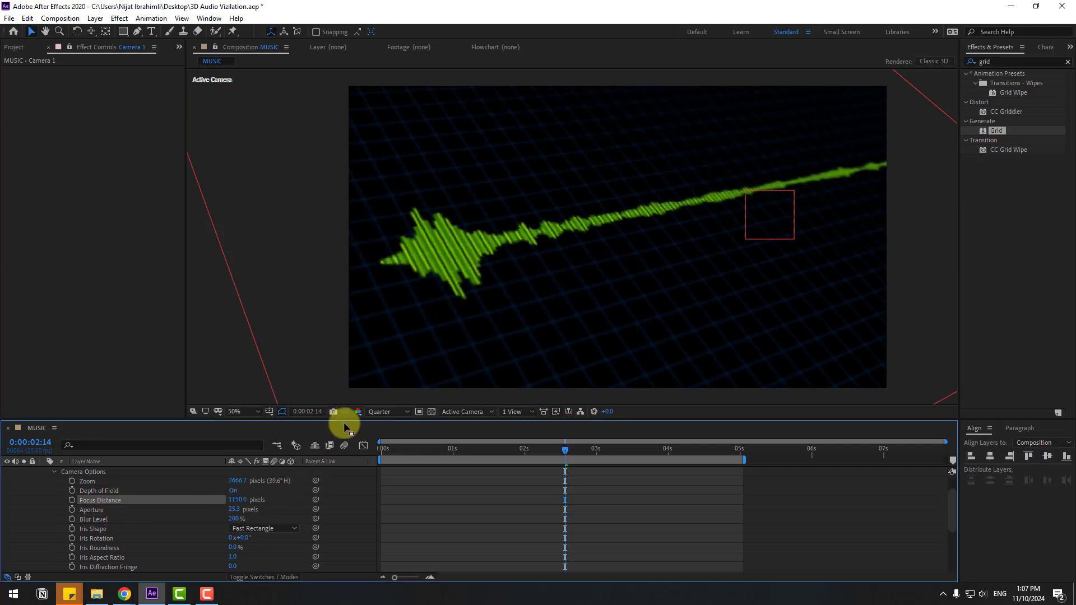
pyautogui.click(380, 412)
pyautogui.click(383, 439)
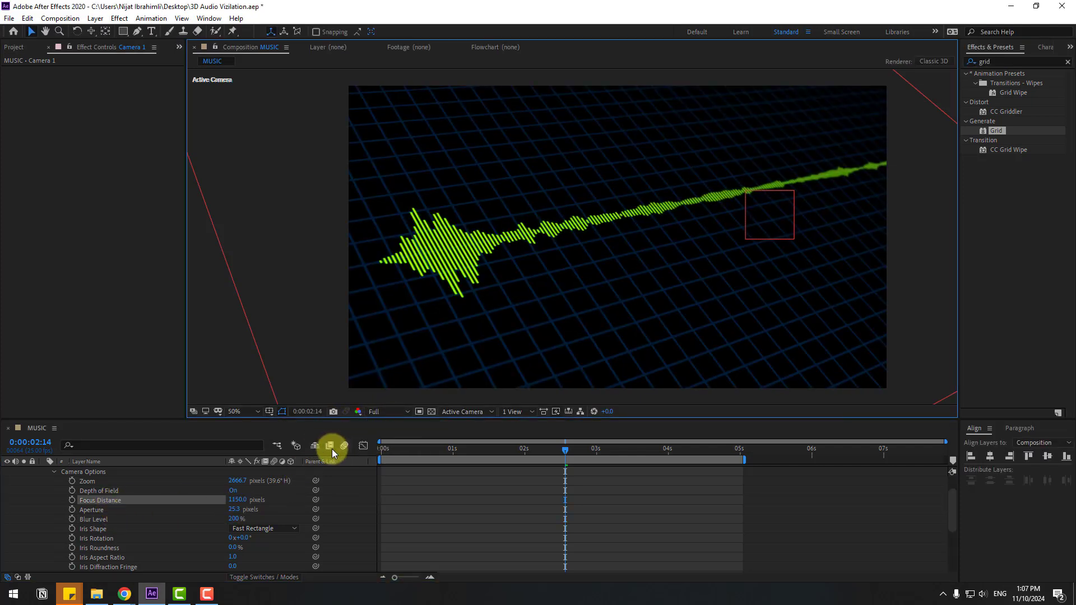
pyautogui.click(109, 516)
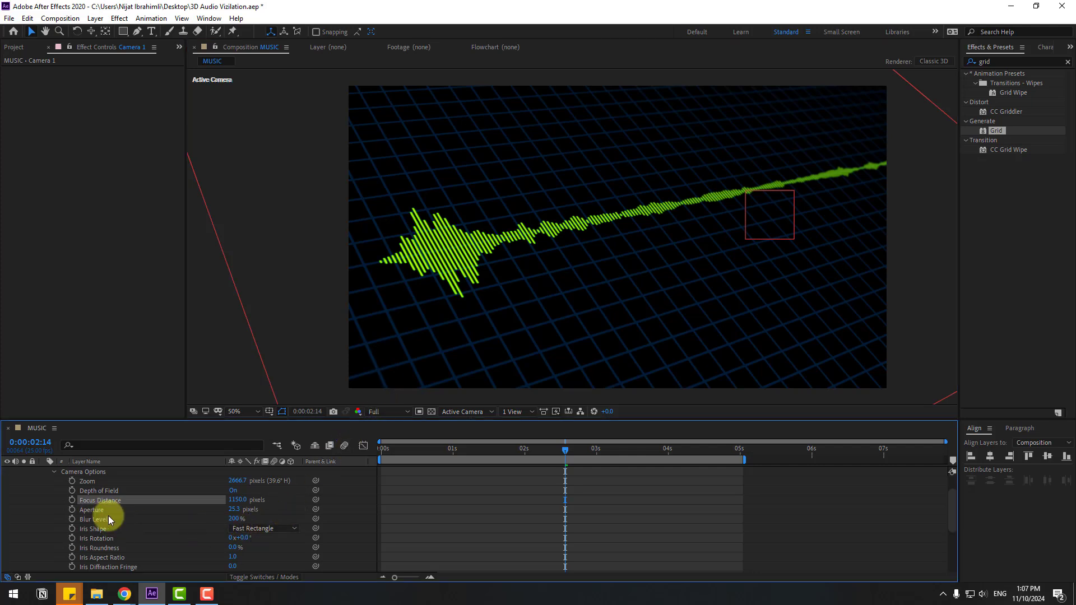
pyautogui.moveTo(236, 513); pyautogui.dragTo(347, 498)
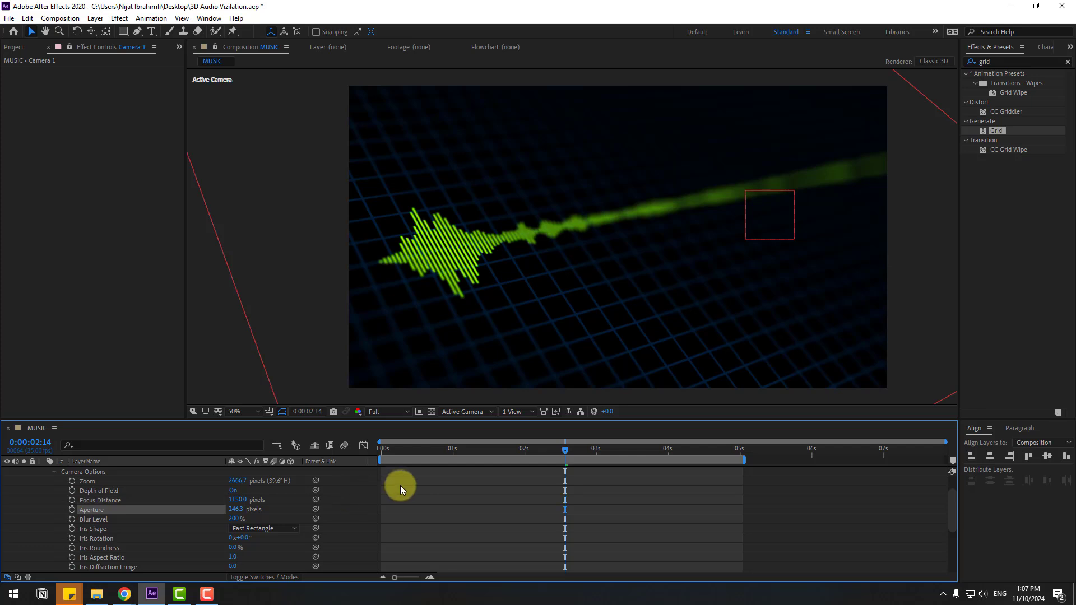
# - Start keyframes for Camera 1's Focus Distance at 0:00:00:00 with a value of 1492 pixels
pyautogui.moveTo(474, 455); pyautogui.dragTo(365, 460)
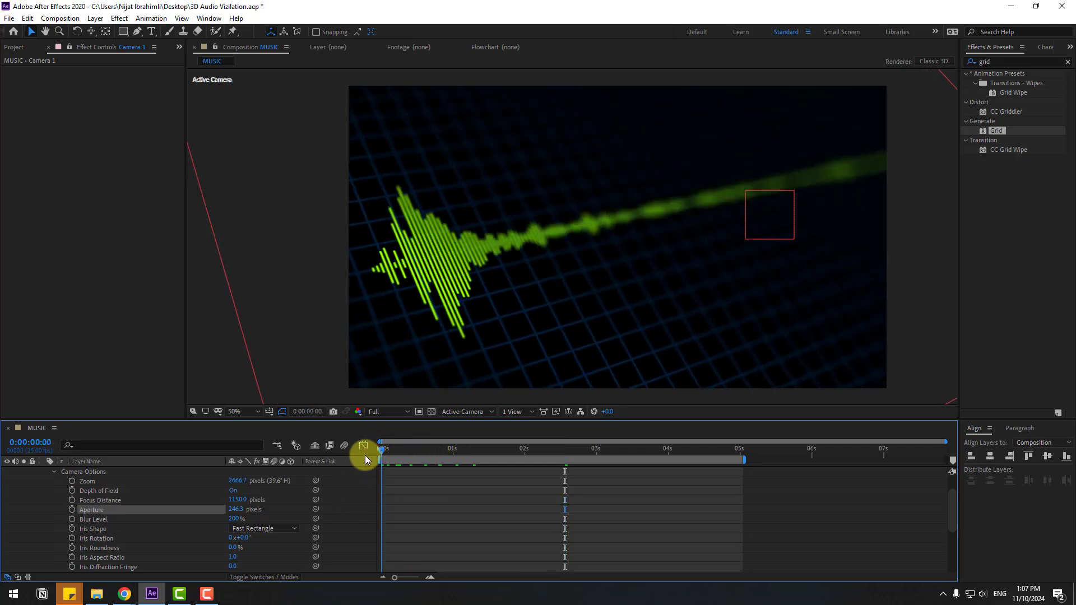
pyautogui.click(72, 499)
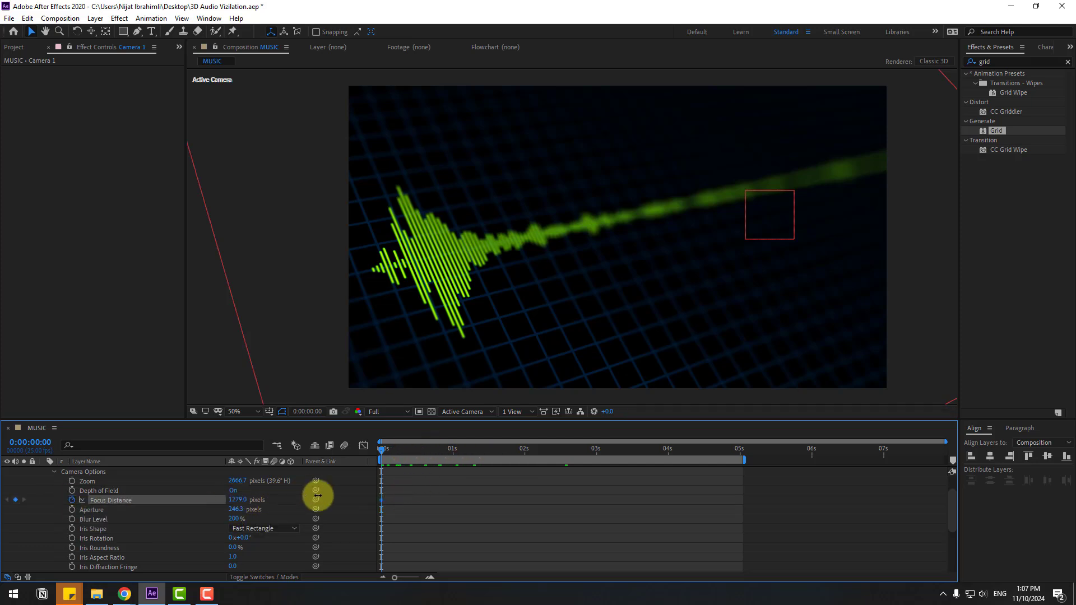
pyautogui.moveTo(317, 495); pyautogui.dragTo(493, 452)
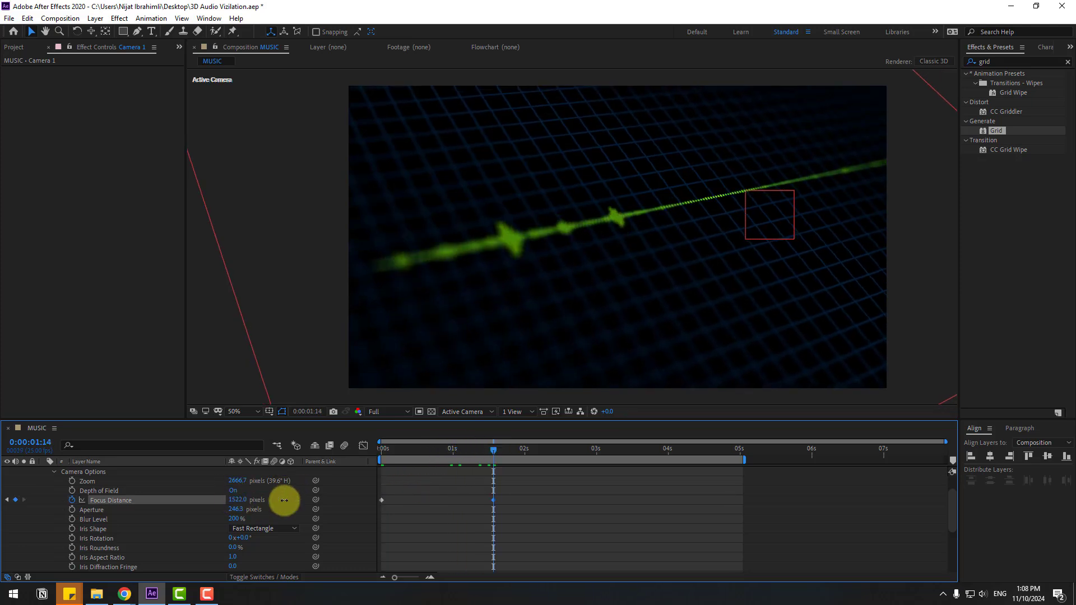
# - Keyframe Camera 1's Focus Distance at 1210 pixels on 0:00:01:14, 1136 on 0:00:02:24 and 1311 on 0:00:04:13, and preview the animation
pyautogui.moveTo(284, 500); pyautogui.dragTo(229, 515)
pyautogui.moveTo(443, 452); pyautogui.dragTo(594, 439)
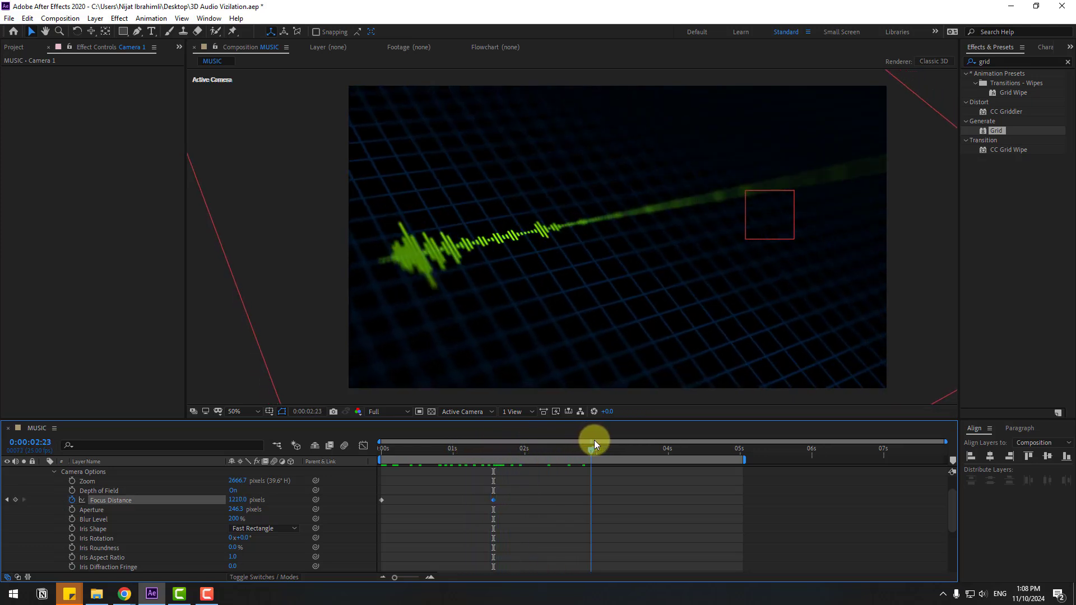
pyautogui.moveTo(273, 493); pyautogui.dragTo(200, 500)
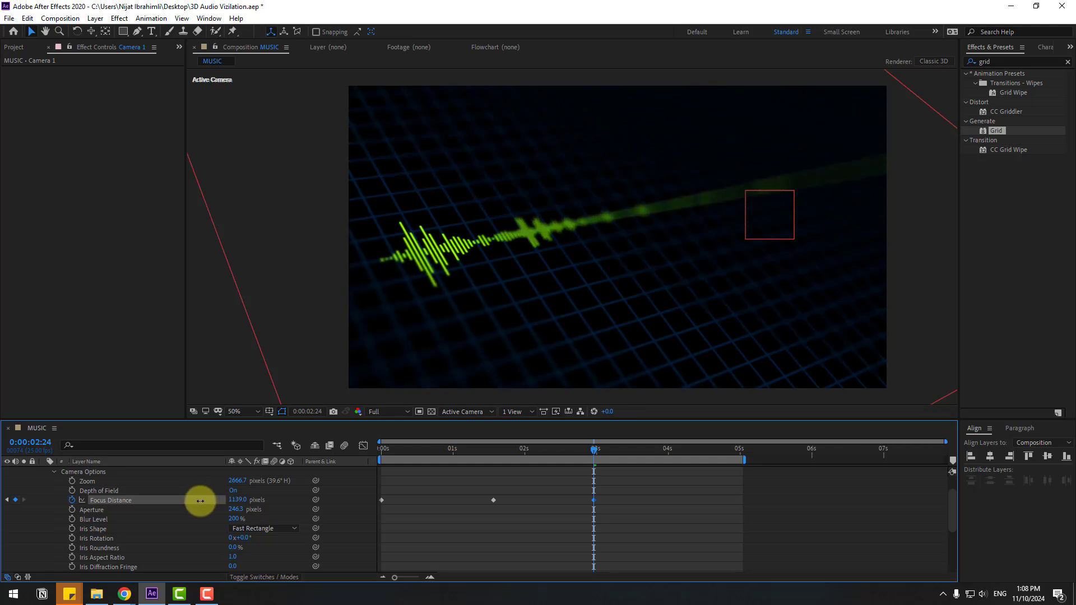
pyautogui.moveTo(667, 453); pyautogui.dragTo(704, 449)
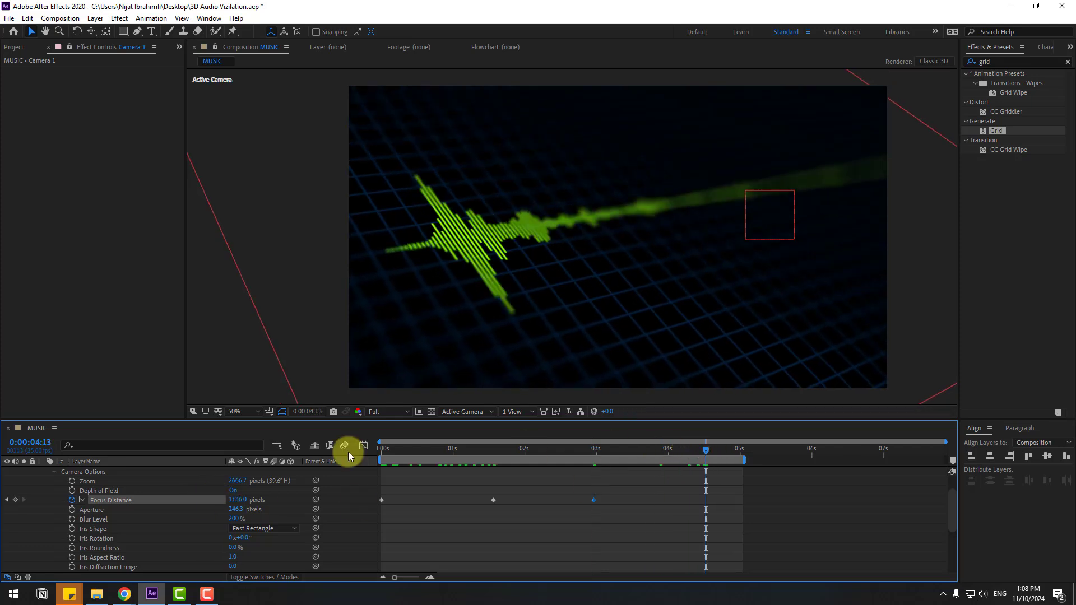
pyautogui.moveTo(265, 499); pyautogui.dragTo(321, 487)
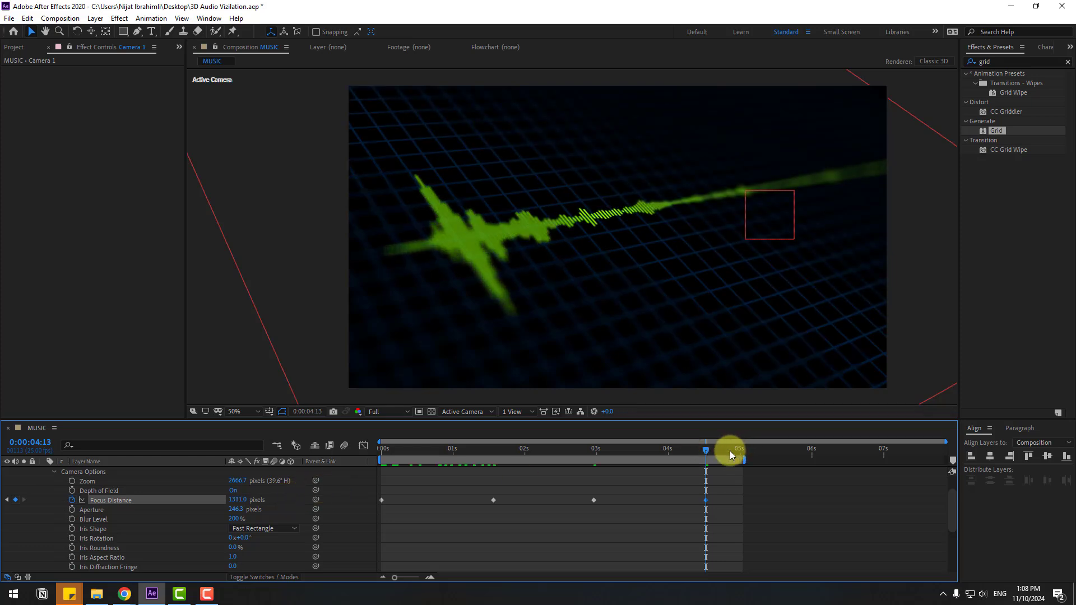
pyautogui.click(789, 499)
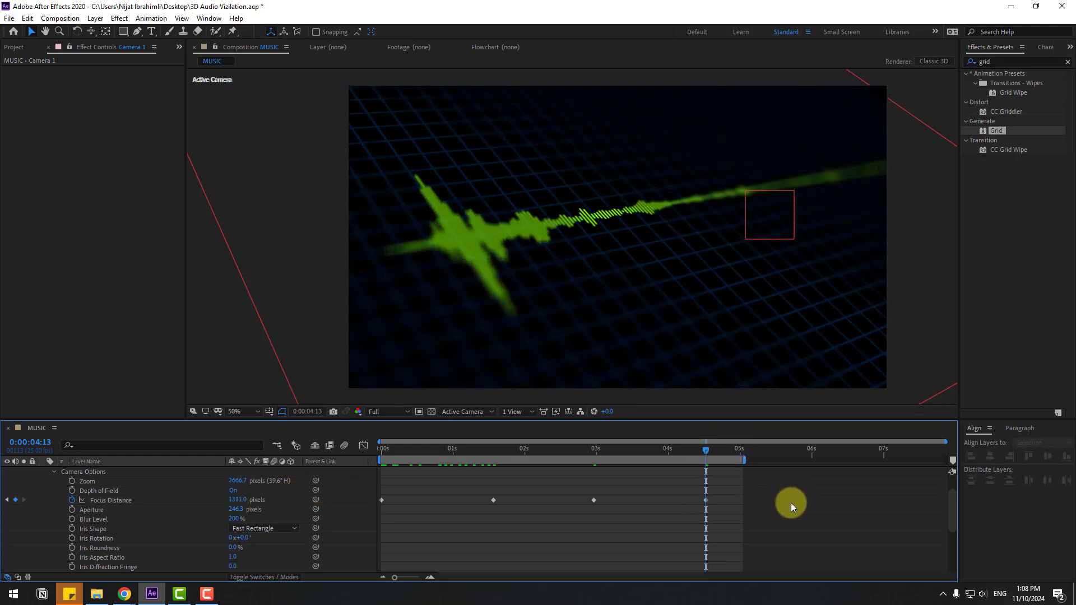
pyautogui.press('space')
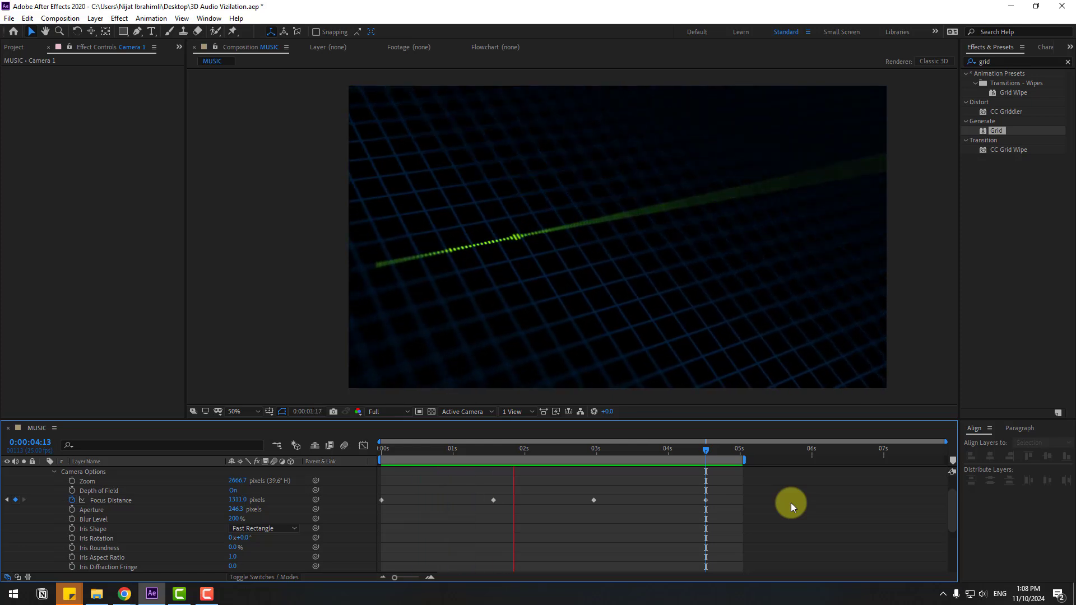
# - Apply the Glow effect to the Audio layer with Glow Threshold 57.3% and Glow Radius 21, and preview the animation
pyautogui.click(545, 448)
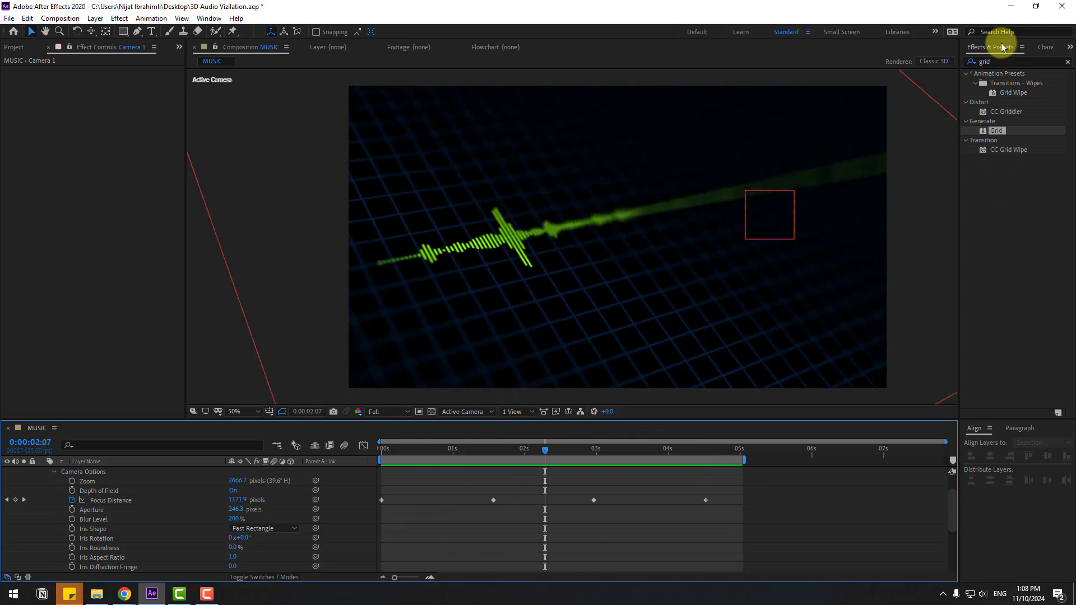
pyautogui.click(1001, 61)
pyautogui.write('glow')
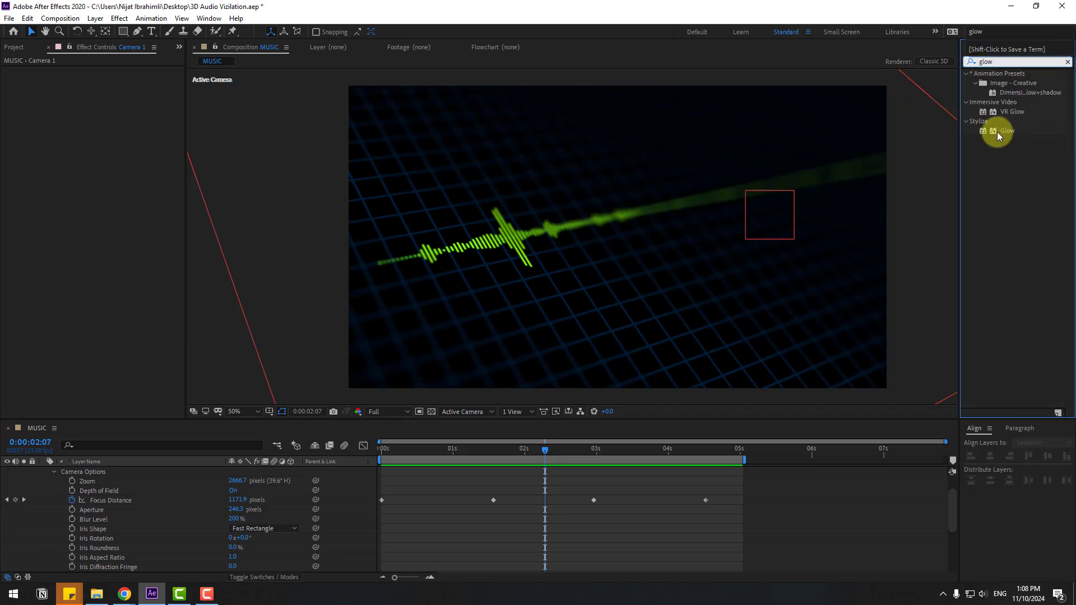
pyautogui.moveTo(1003, 130); pyautogui.dragTo(86, 550)
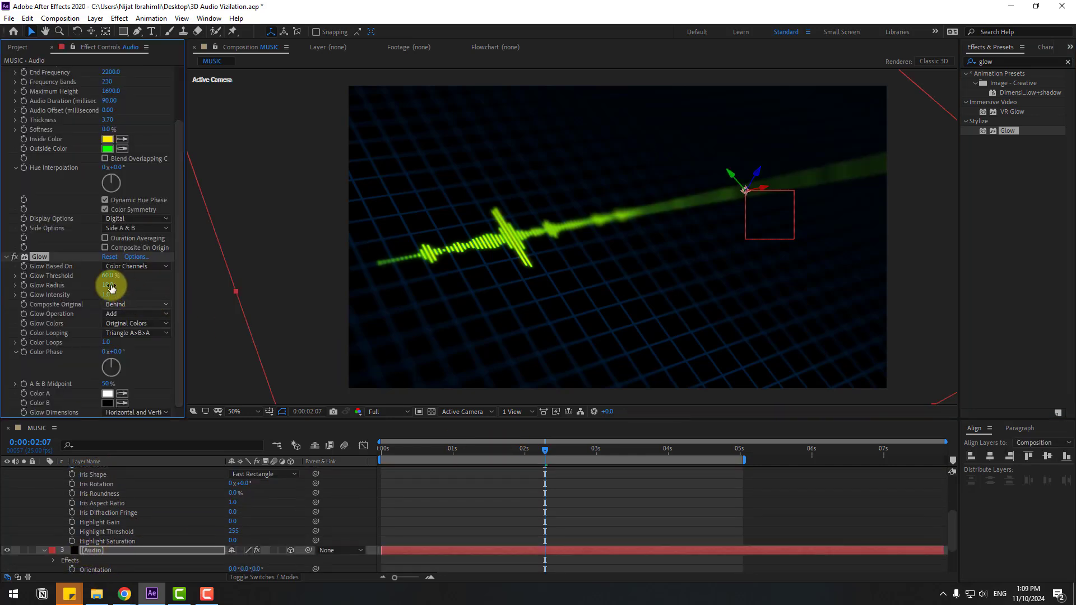
pyautogui.moveTo(122, 284)
pyautogui.mouseDown()
pyautogui.moveTo(136, 283)
pyautogui.moveTo(113, 284)
pyautogui.mouseUp()
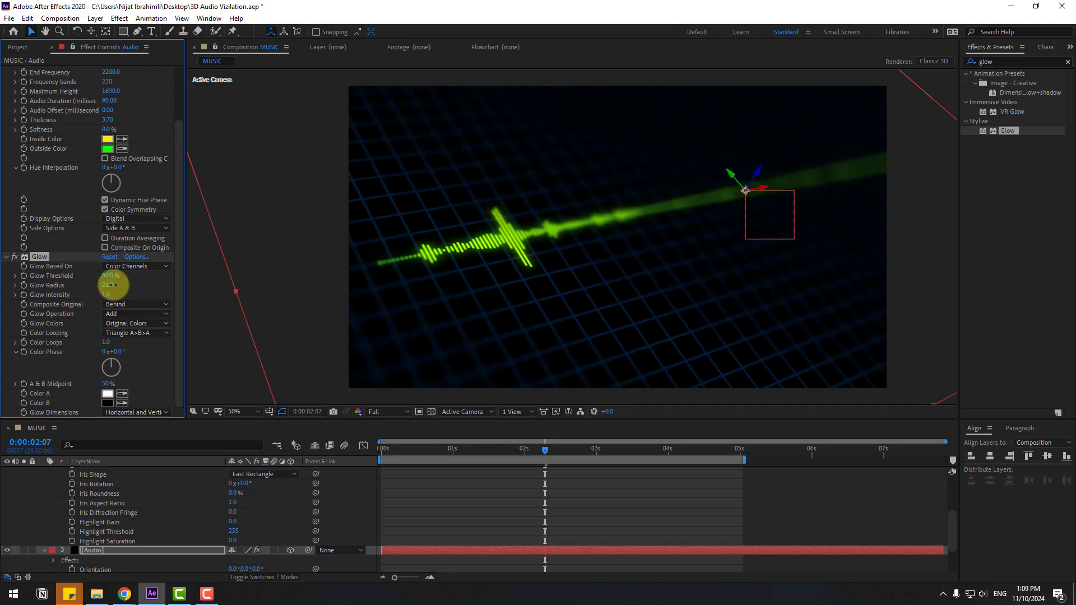
pyautogui.press('space')
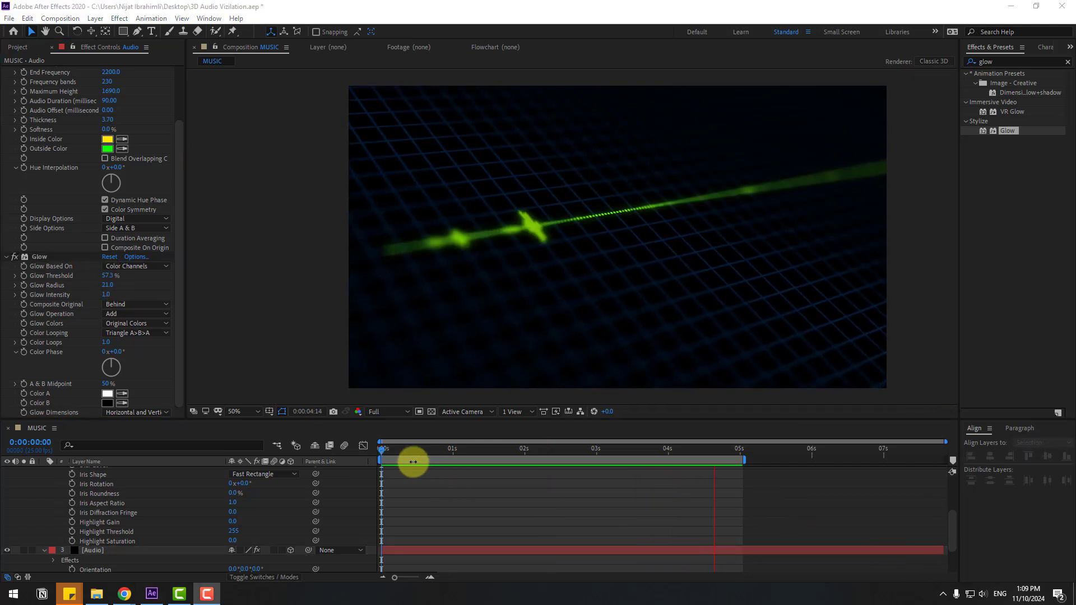
pyautogui.press('space')
# - Move Camera 1 closer to the spectrum with the camera tool
pyautogui.press('c')
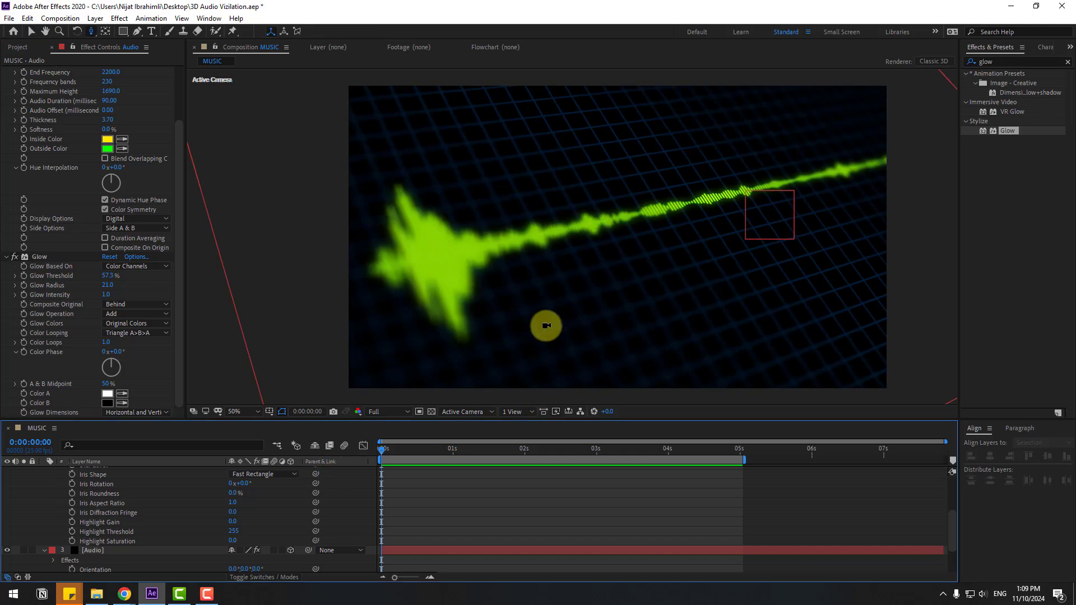
pyautogui.moveTo(531, 300); pyautogui.dragTo(561, 247)
pyautogui.press('v')
# - Set Camera 1's Focus Distance keyframe at 0:00:00:00 to 950 pixels
pyautogui.scroll(2, 466, 507)
pyautogui.scroll(2, 466, 506)
pyautogui.moveTo(391, 528); pyautogui.dragTo(377, 534)
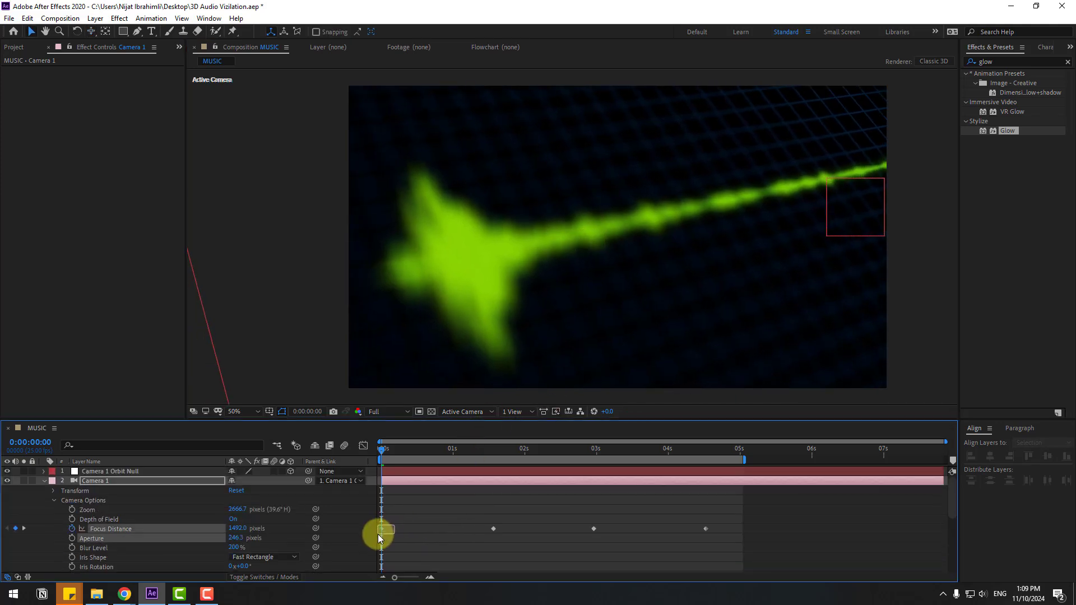
pyautogui.click(288, 530)
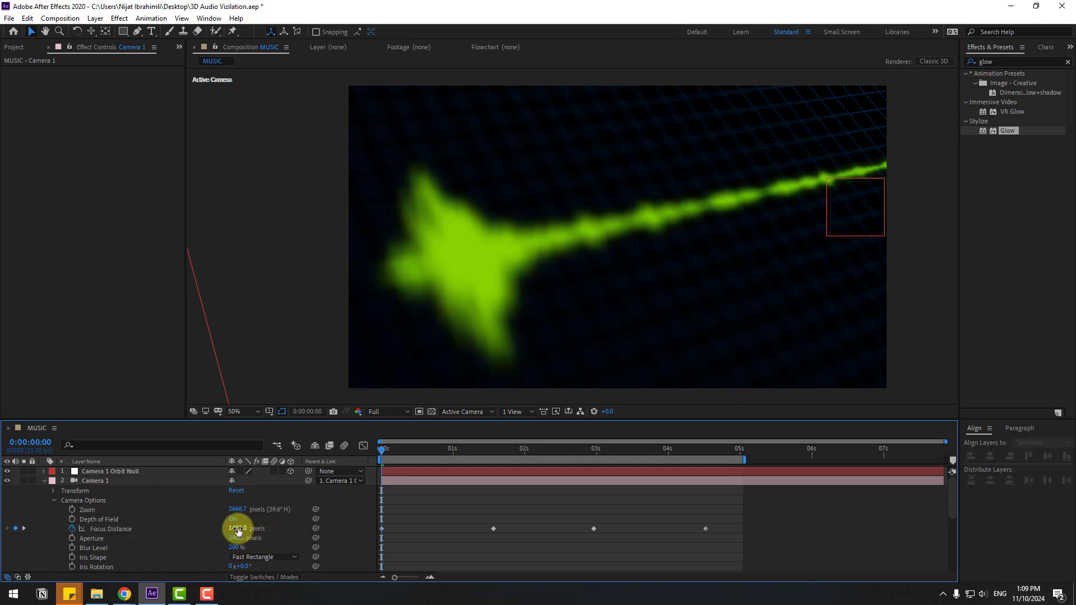
pyautogui.moveTo(239, 529); pyautogui.dragTo(90, 531)
# - Replace the last three Focus Distance keyframes with a single one of 1204 pixels at 0:00:04:24, and preview the animation
pyautogui.moveTo(734, 516); pyautogui.dragTo(397, 479)
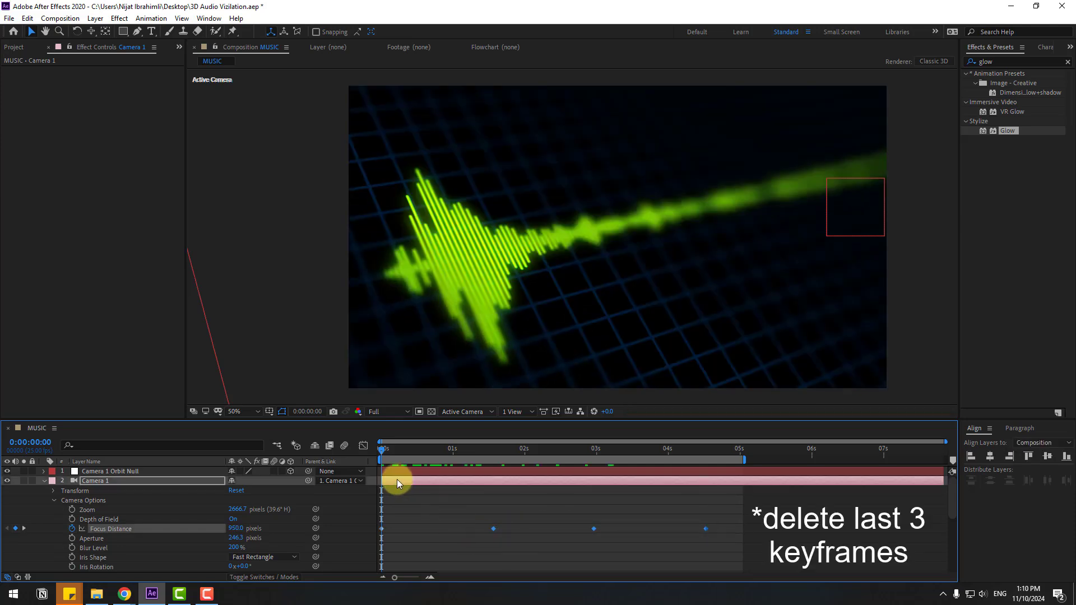
pyautogui.press('Delete')
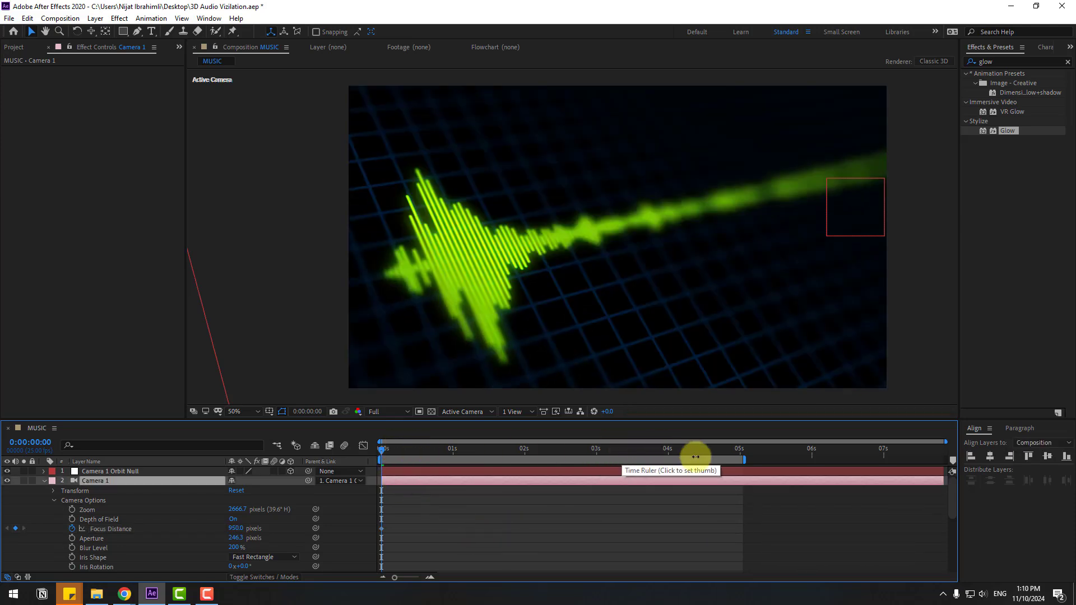
pyautogui.click(737, 456)
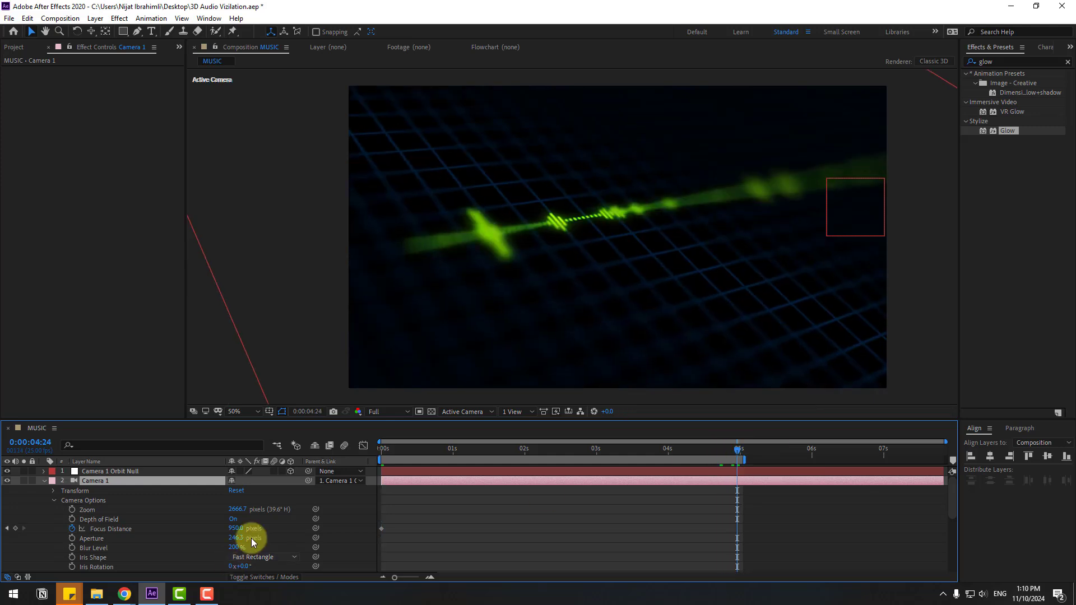
pyautogui.moveTo(236, 529); pyautogui.dragTo(355, 511)
pyautogui.press('space')
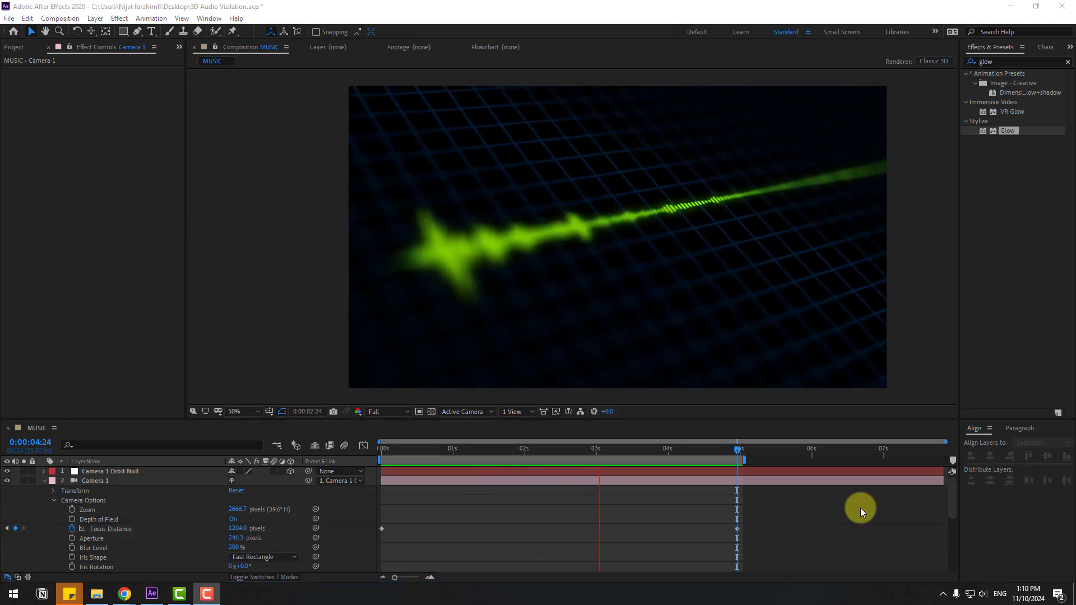